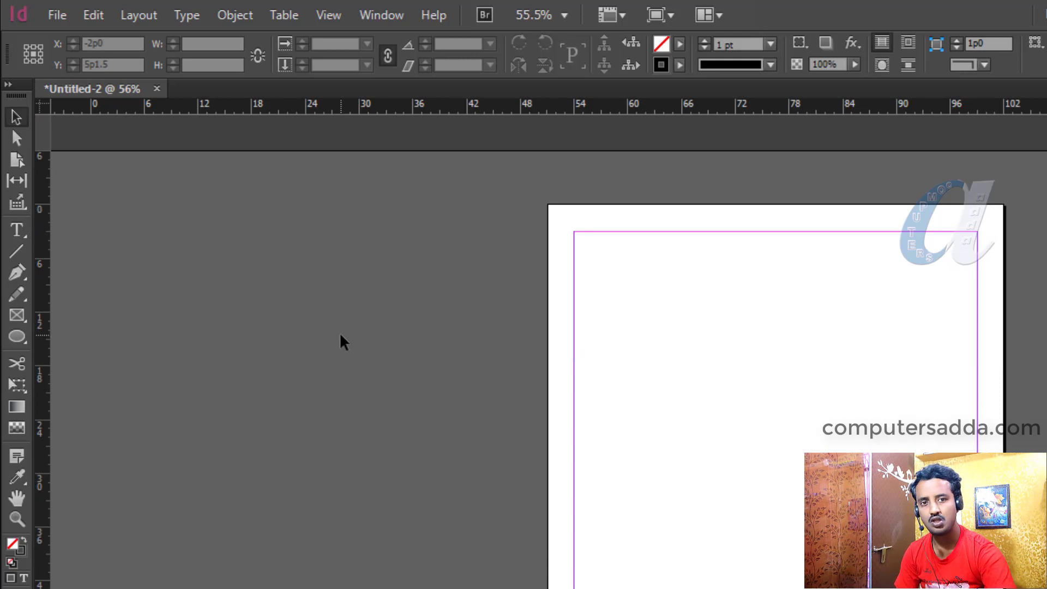
Draw a text frame about 43p10 wide and 18p3 high inside the page's upper margins
scroll(340, 337, "down", 3)
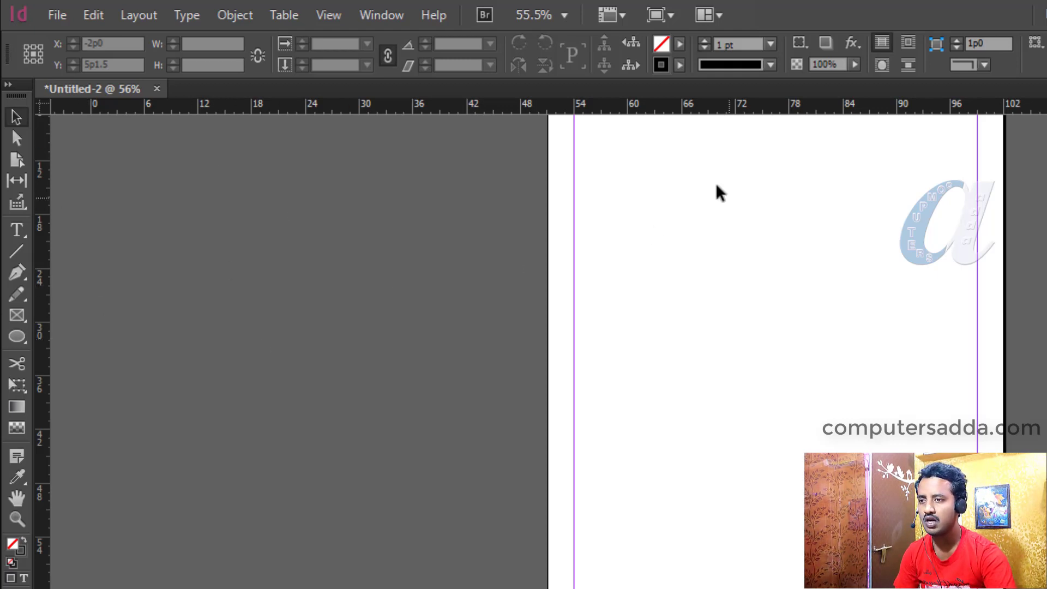
scroll(645, 343, "up", 4)
scroll(627, 327, "down", 1)
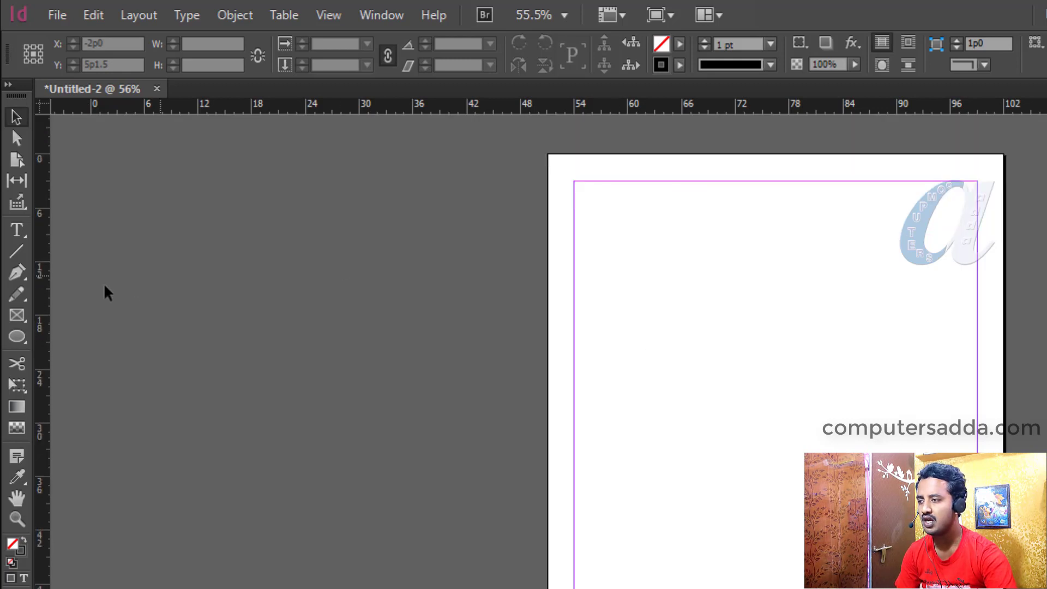
left_click(17, 230)
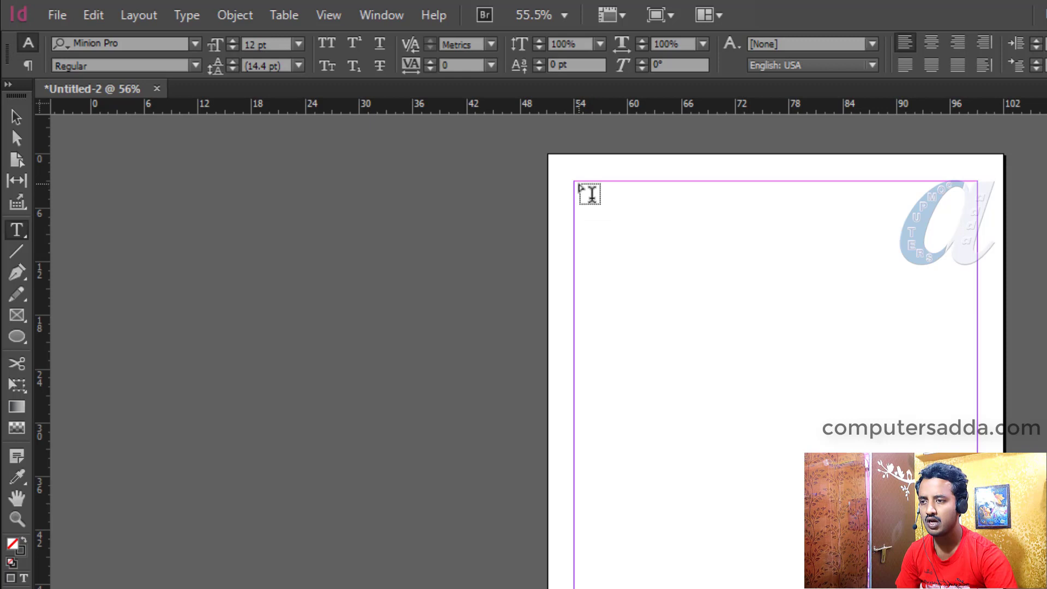
left_click_drag(580, 182, 972, 344)
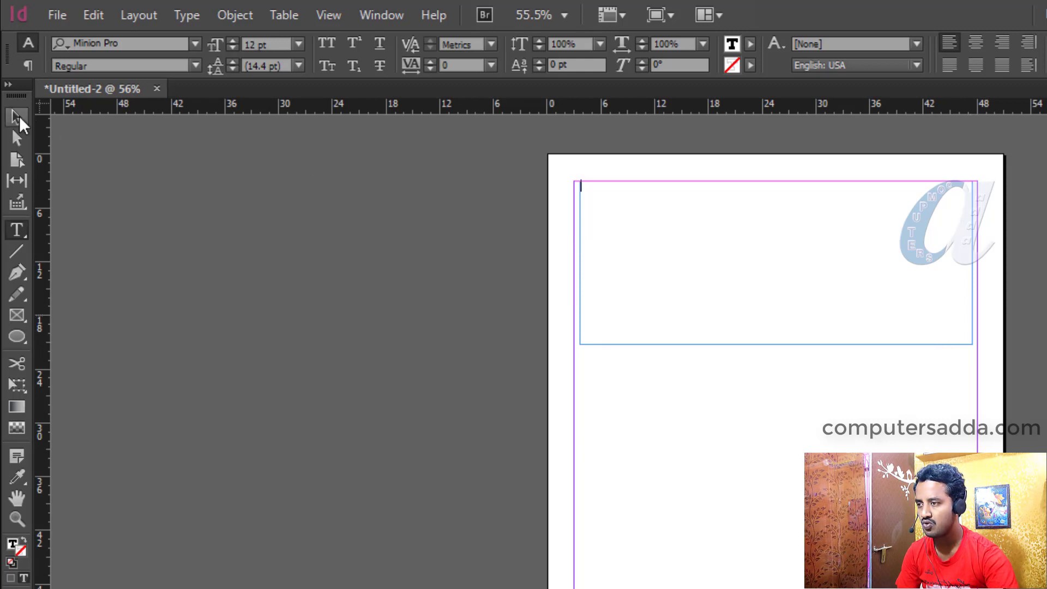
left_click(16, 117)
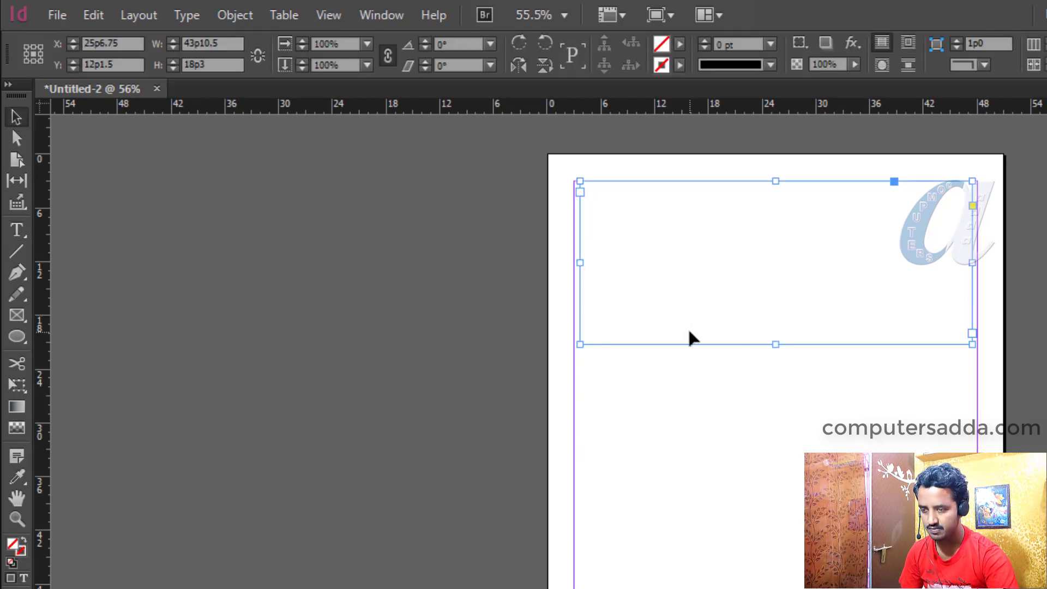
left_click(81, 258)
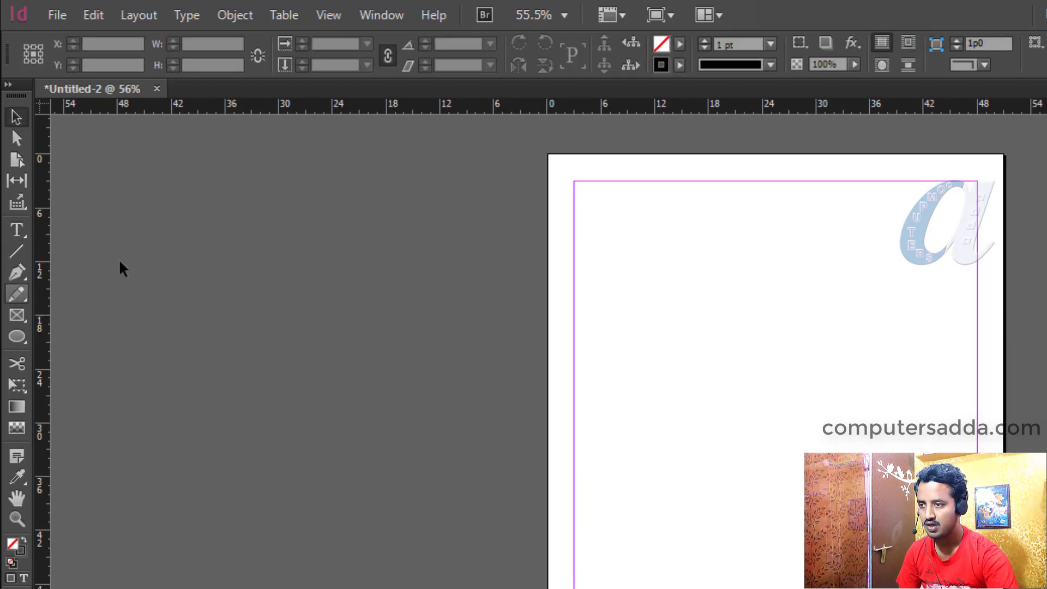
Draw a text frame about 27p9 wide and 19p3 high on the page and fill it with dummy text
left_click(17, 229)
left_click_drag(615, 237, 871, 416)
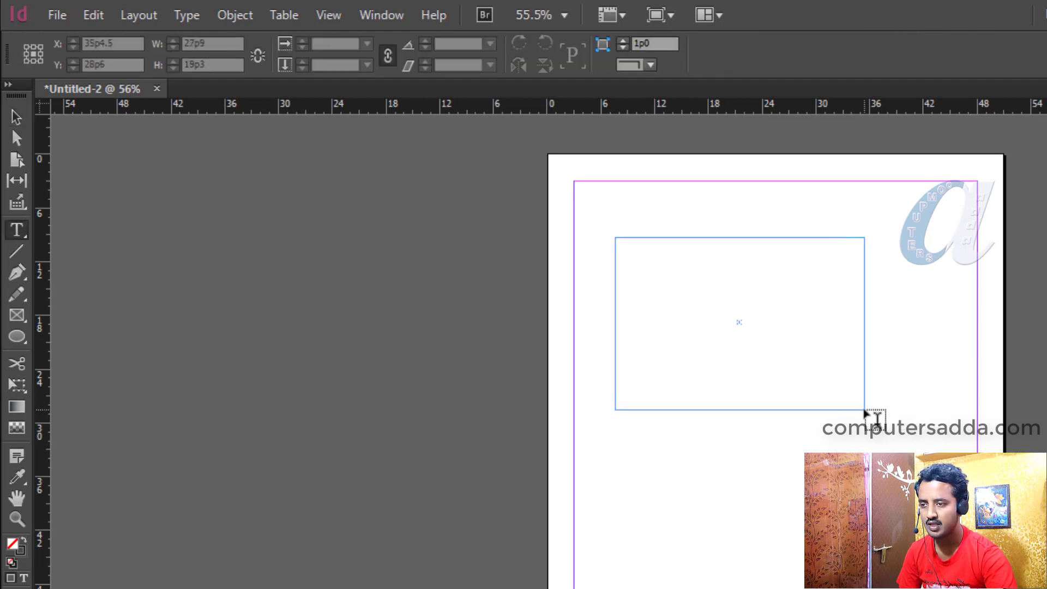
type("fgh fgh fhgfhfhfgh")
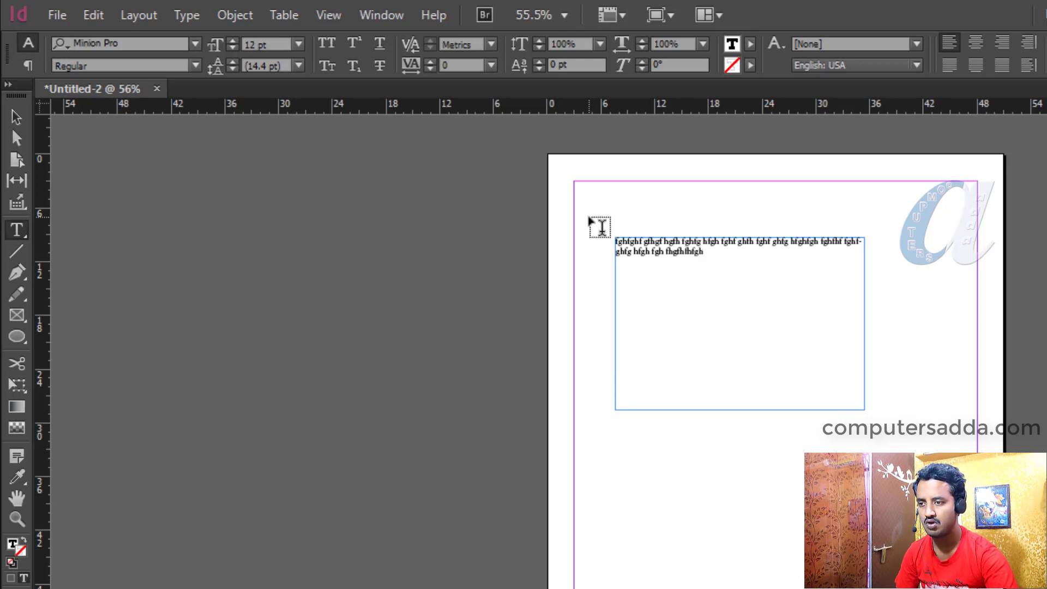
Clear all the dummy text from the frame and delete the empty frame
key("shift+Left")
key("shift+Left")
key("shift+Left")
key("shift+Left")
key("shift+Left")
key("shift+Left")
key("ctrl+a")
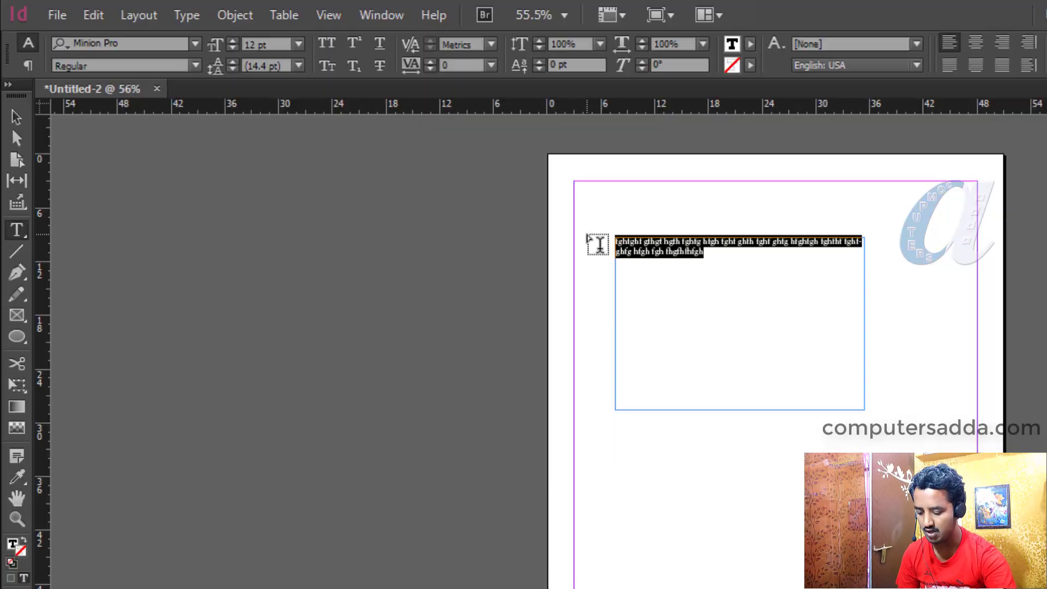
key("BackSpace")
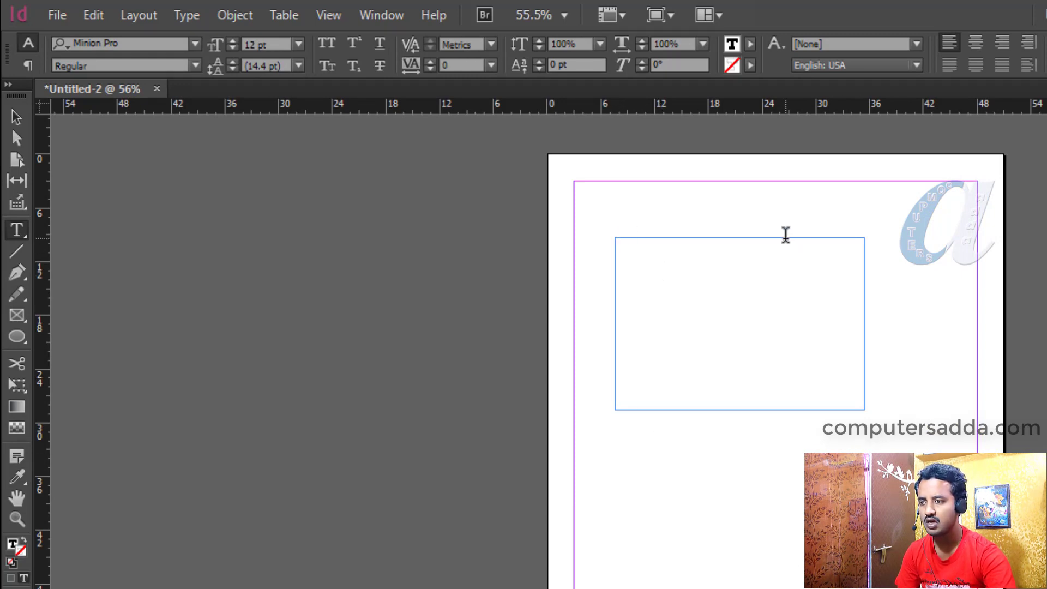
left_click(17, 117)
left_click(652, 334)
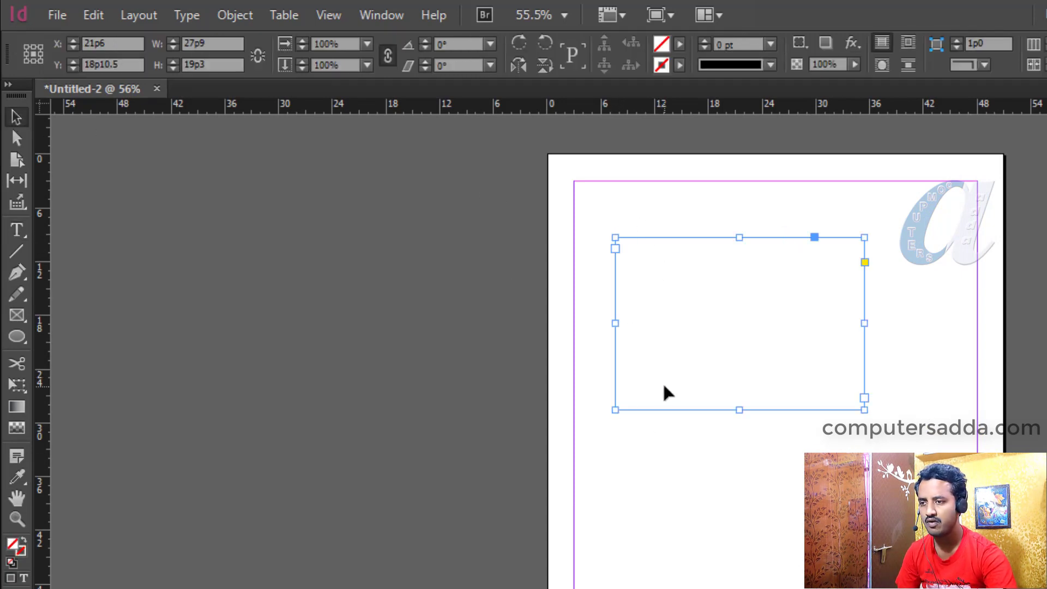
key("Delete")
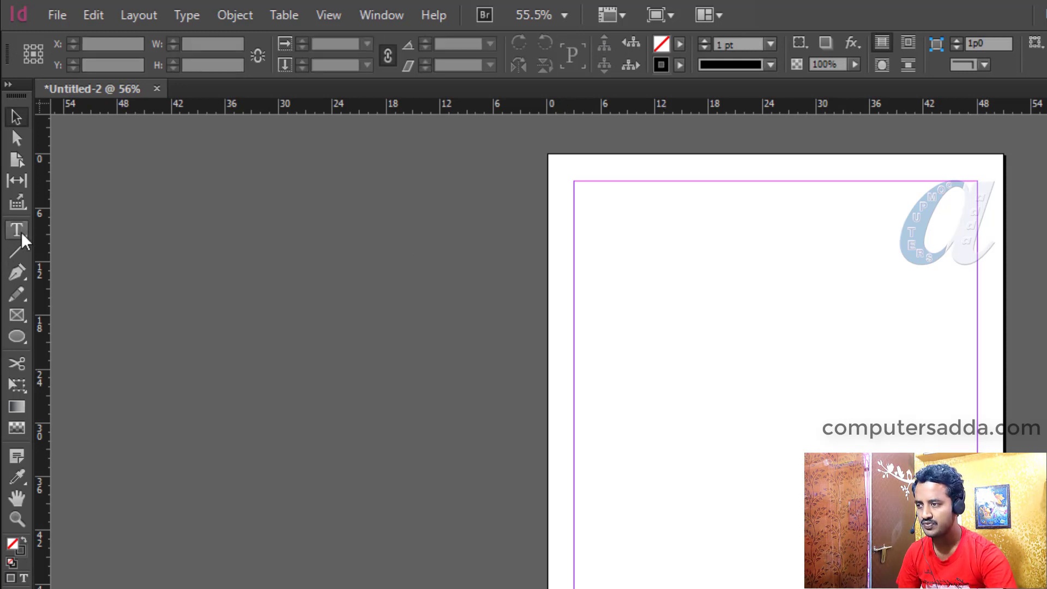
Draw a tall text frame on the first page and place the Desktop file indesign text.txt into it
left_click(20, 232)
left_click_drag(624, 228, 843, 546)
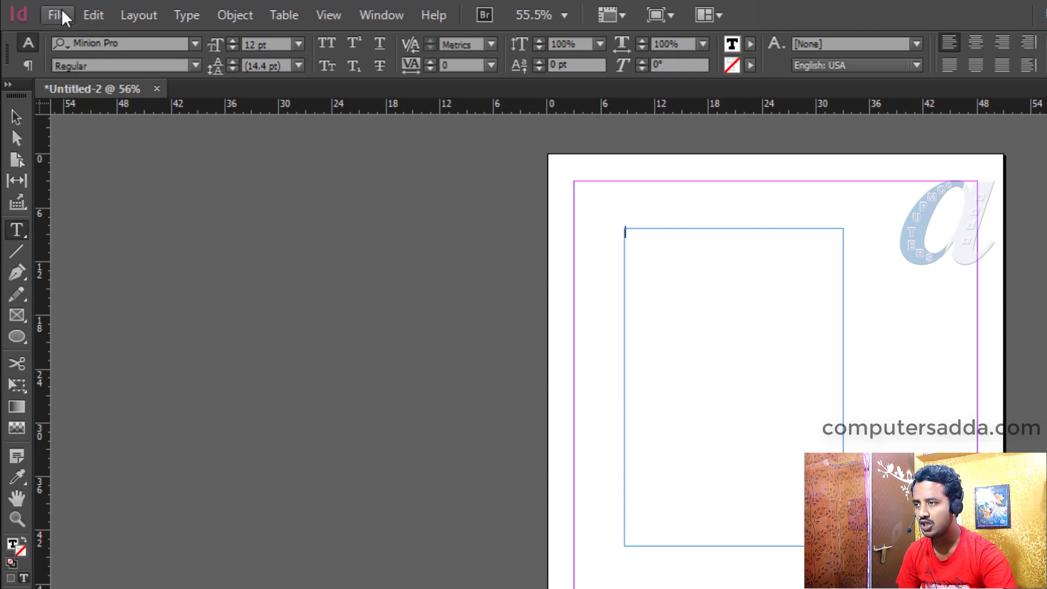
left_click(57, 15)
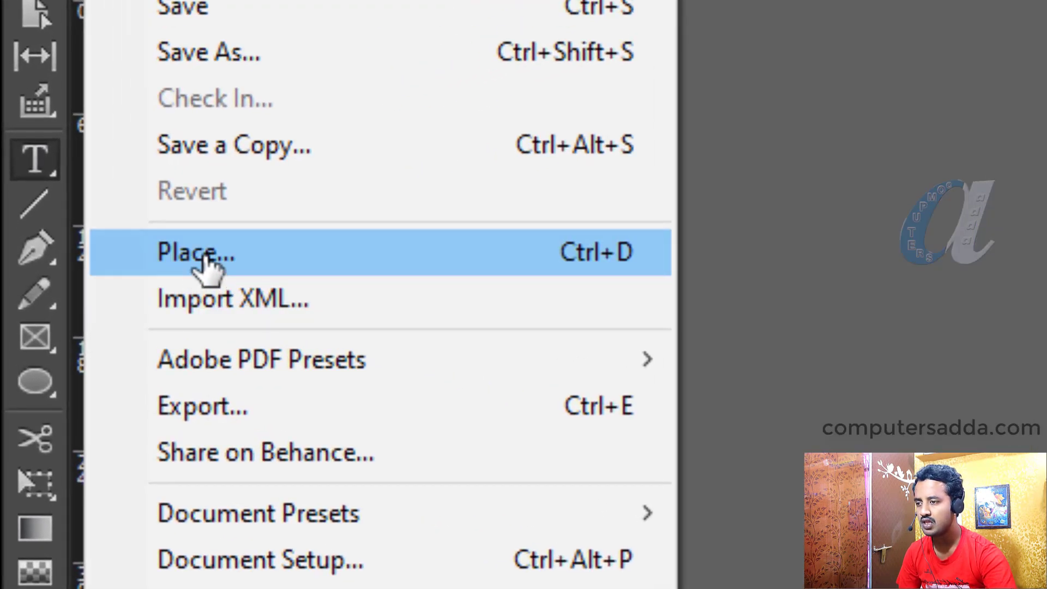
left_click(572, 273)
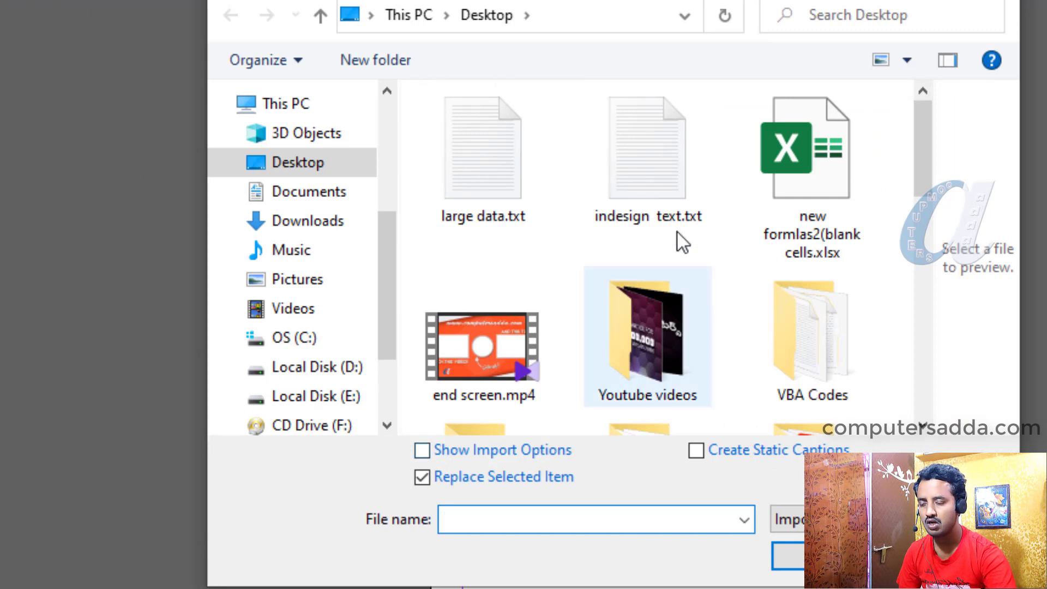
left_click(298, 166)
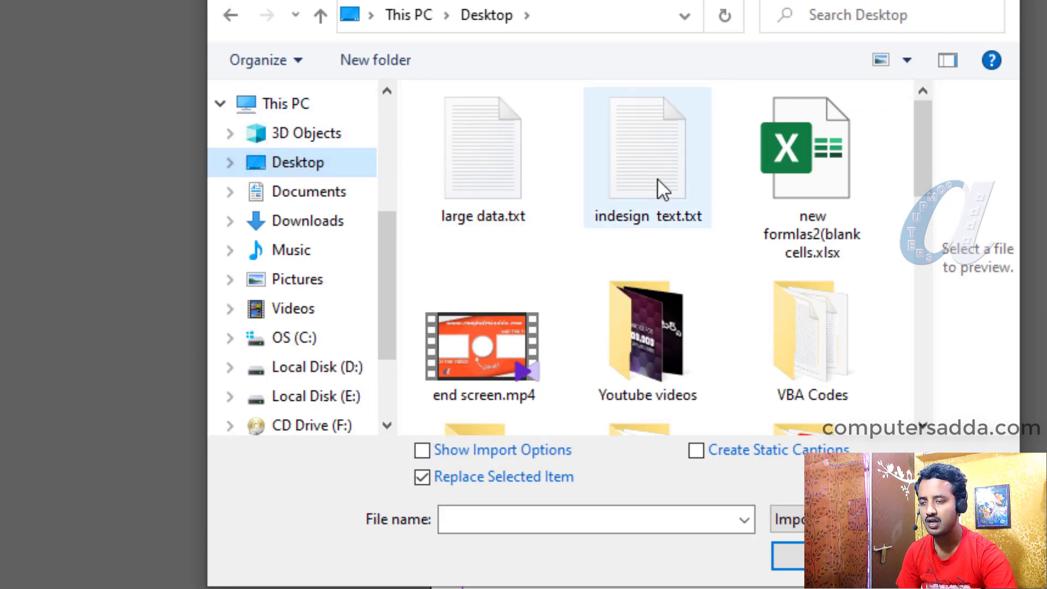
left_click(647, 146)
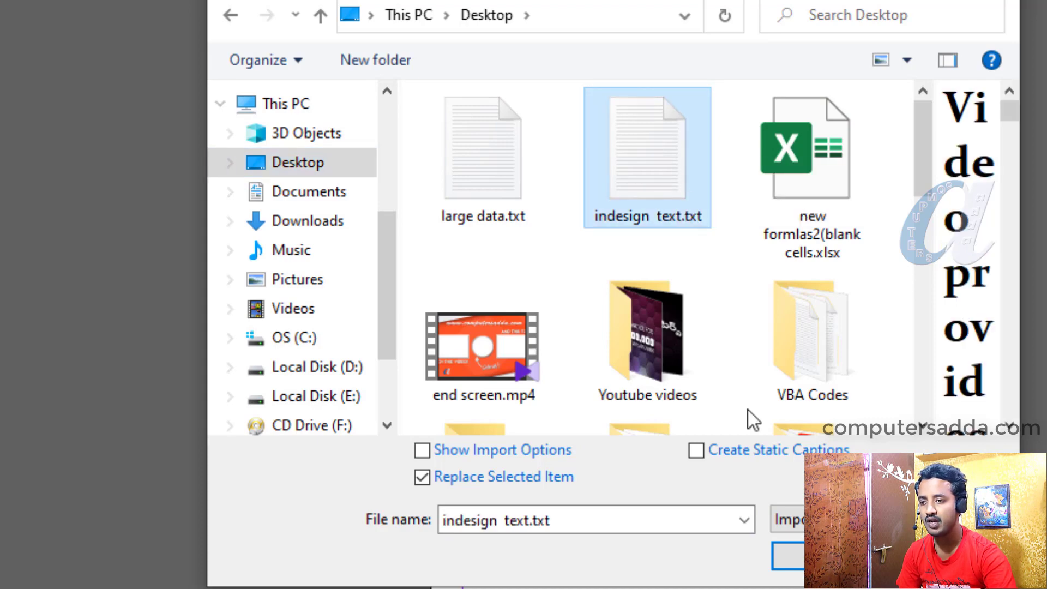
left_click(795, 564)
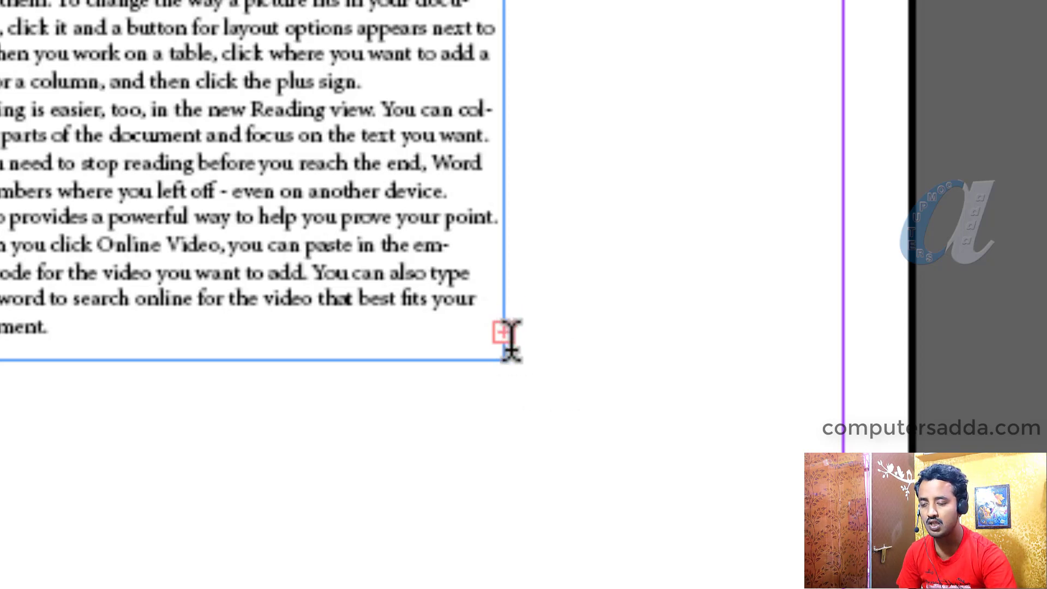
Thread the frame's overset text into a new, wider frame drawn below it on the first page
left_click(503, 332)
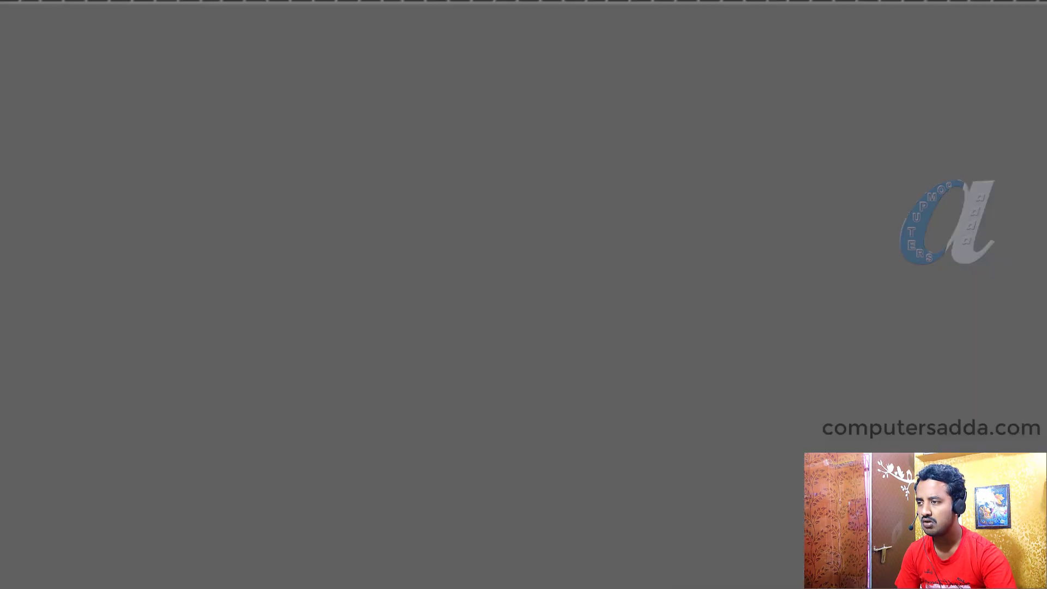
left_click(33, 38)
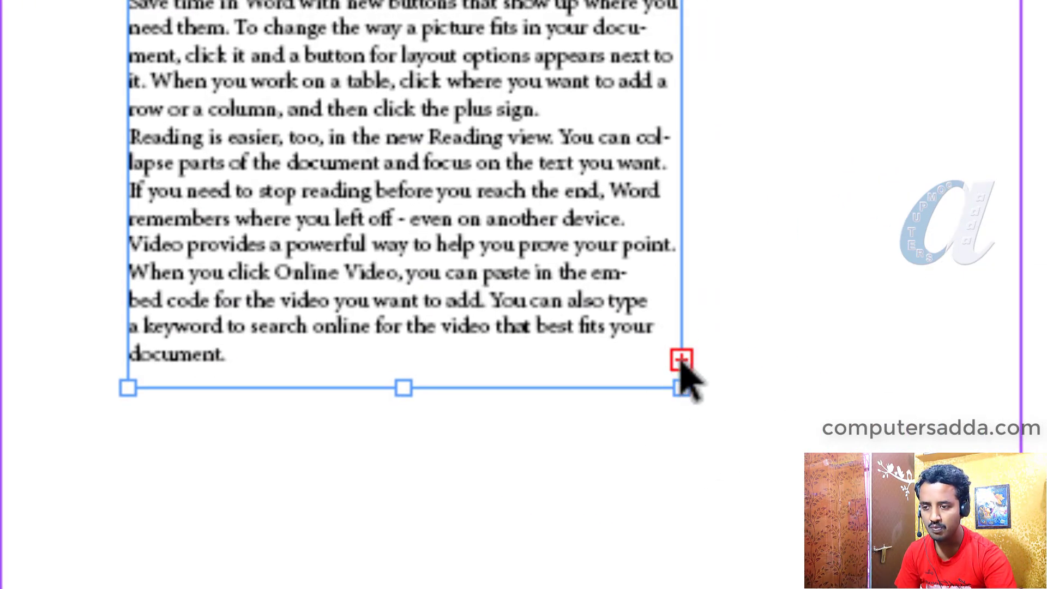
left_click(681, 359)
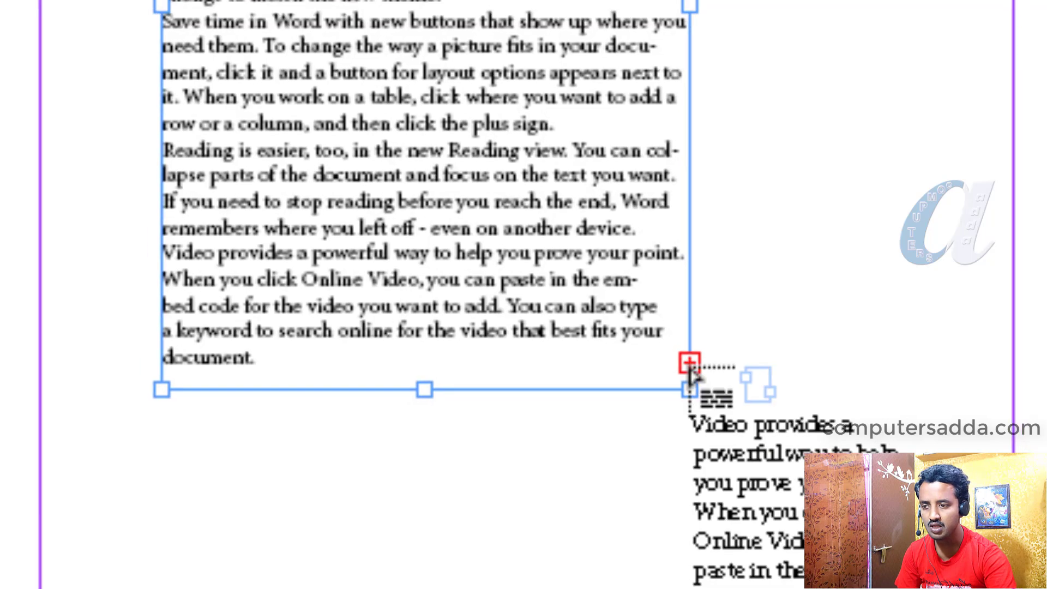
left_click_drag(524, 436, 857, 554)
Thread the lower frame's remaining overset text into a new frame about 35p0 by 45p3 on page 3
scroll(753, 535, "down", 5)
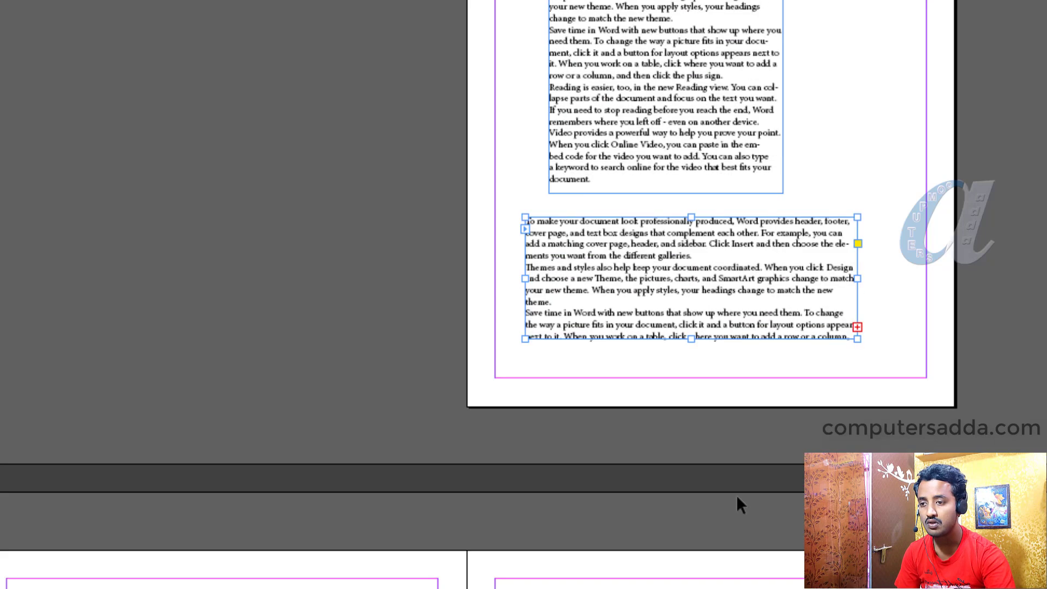
left_click(857, 325)
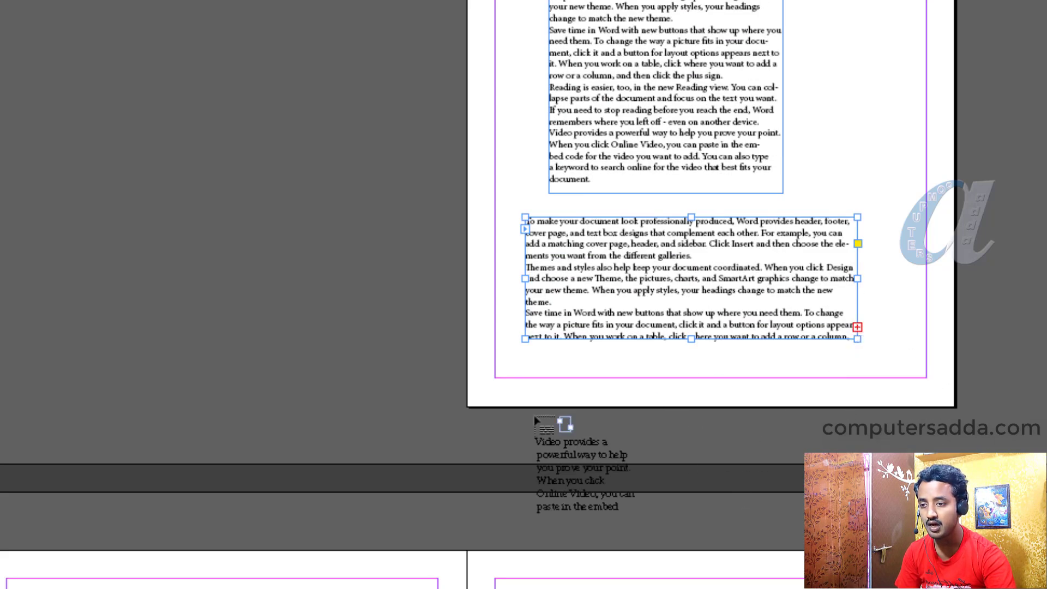
scroll(560, 420, "down", 8)
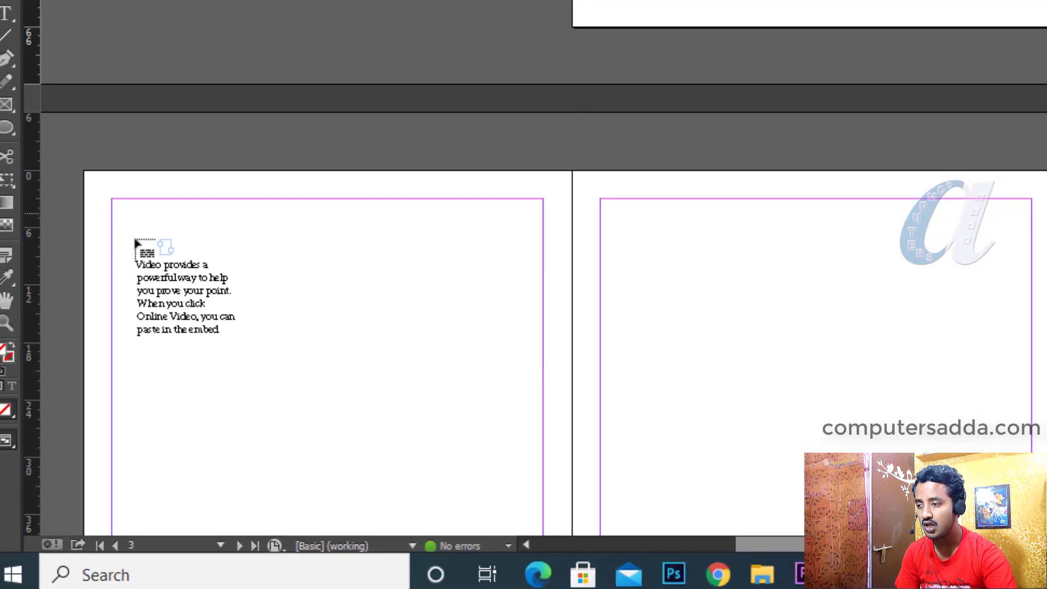
left_click_drag(112, 212, 448, 540)
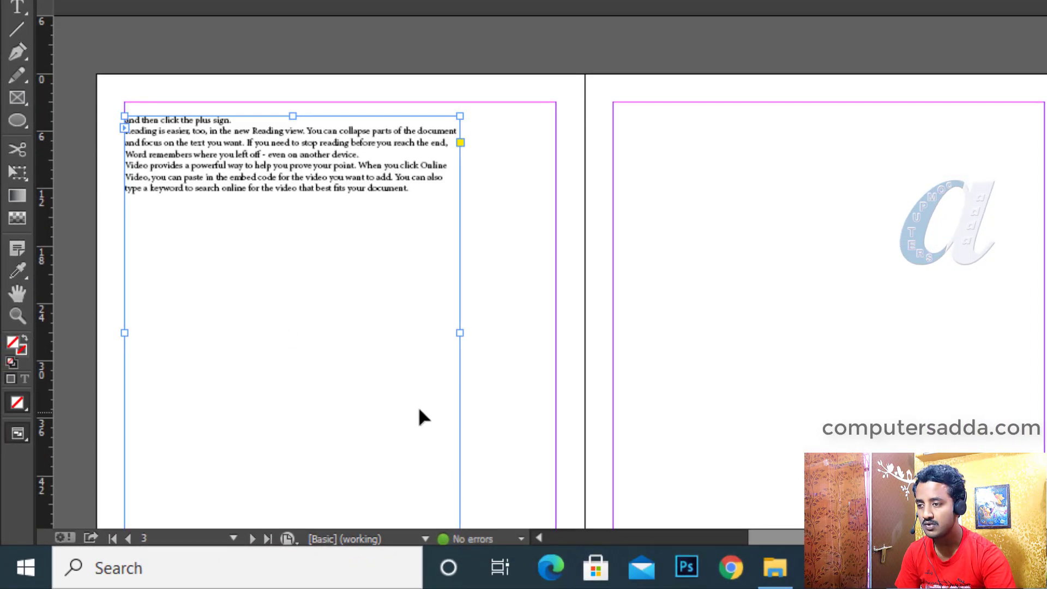
scroll(371, 330, "down", 2)
scroll(361, 330, "up", 3)
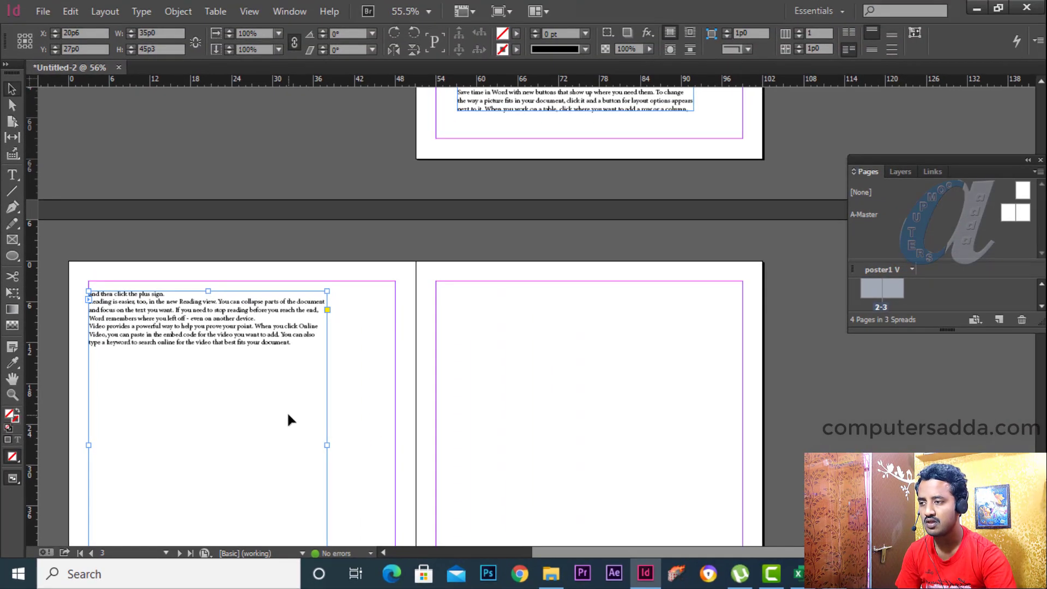
Place large data.txt from the Desktop in a narrow text frame in the upper left of page 1
scroll(289, 411, "up", 8)
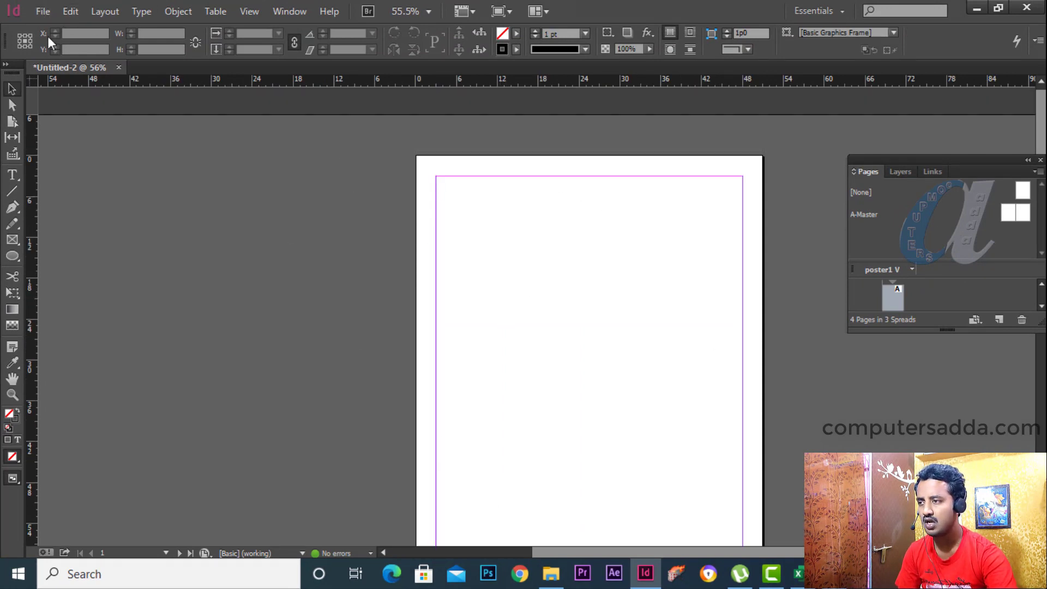
left_click(42, 11)
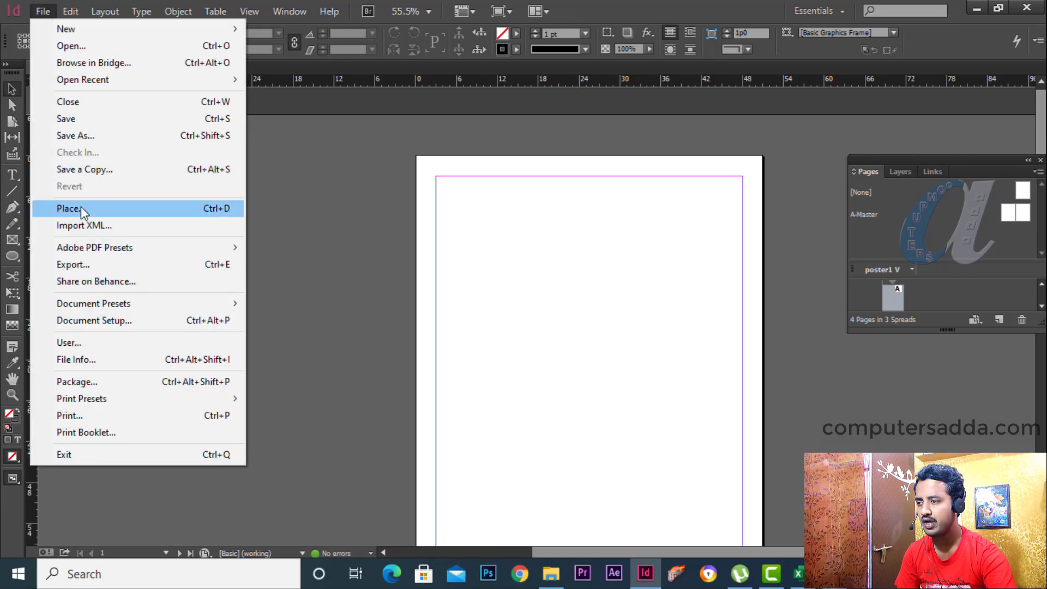
left_click(69, 208)
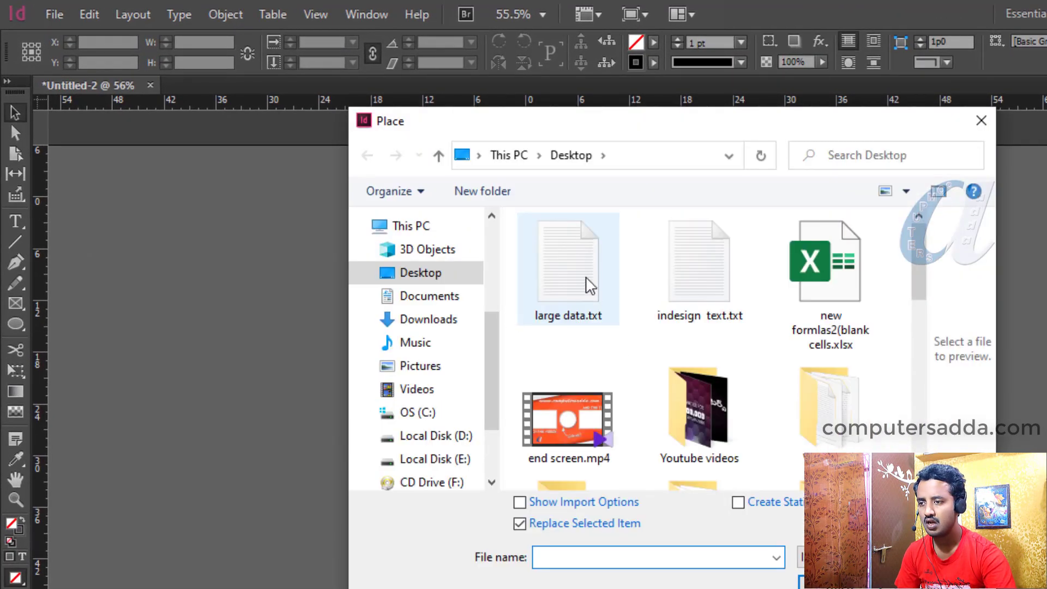
left_click(587, 283)
double_click(584, 259)
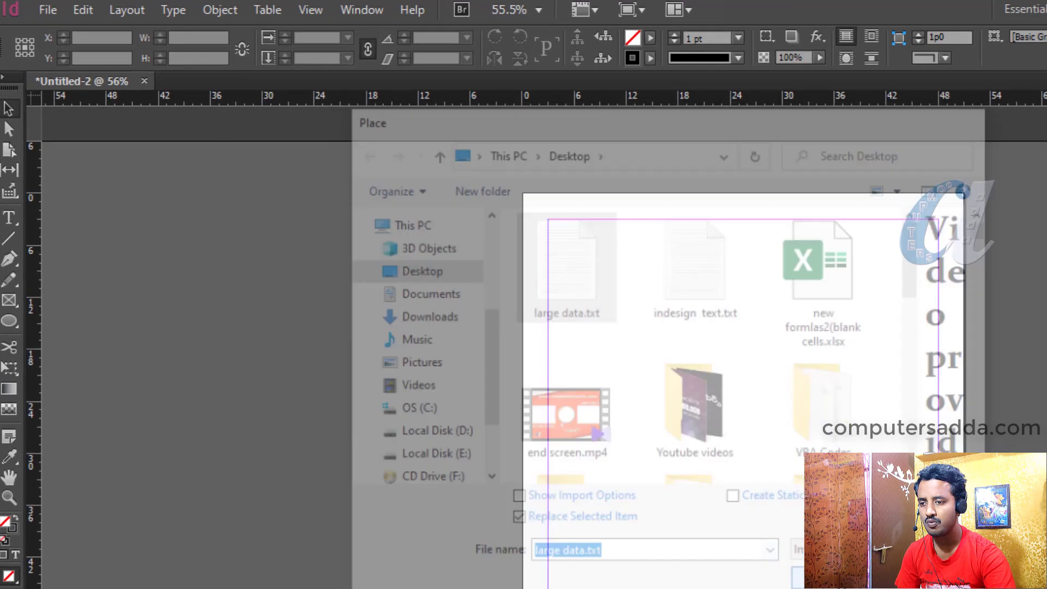
left_click_drag(550, 223, 640, 331)
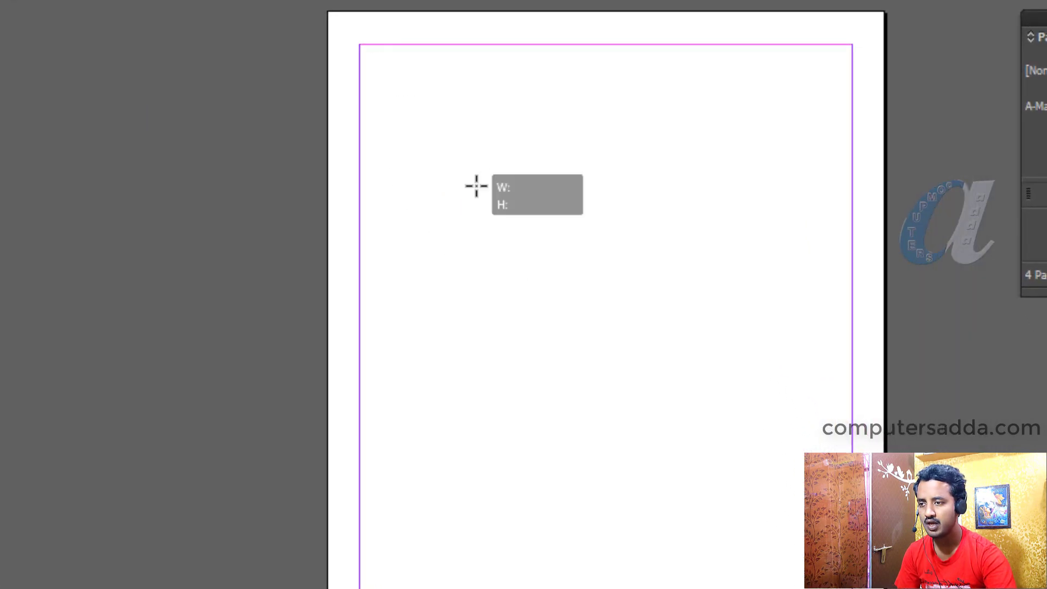
left_click_drag(476, 186, 582, 391)
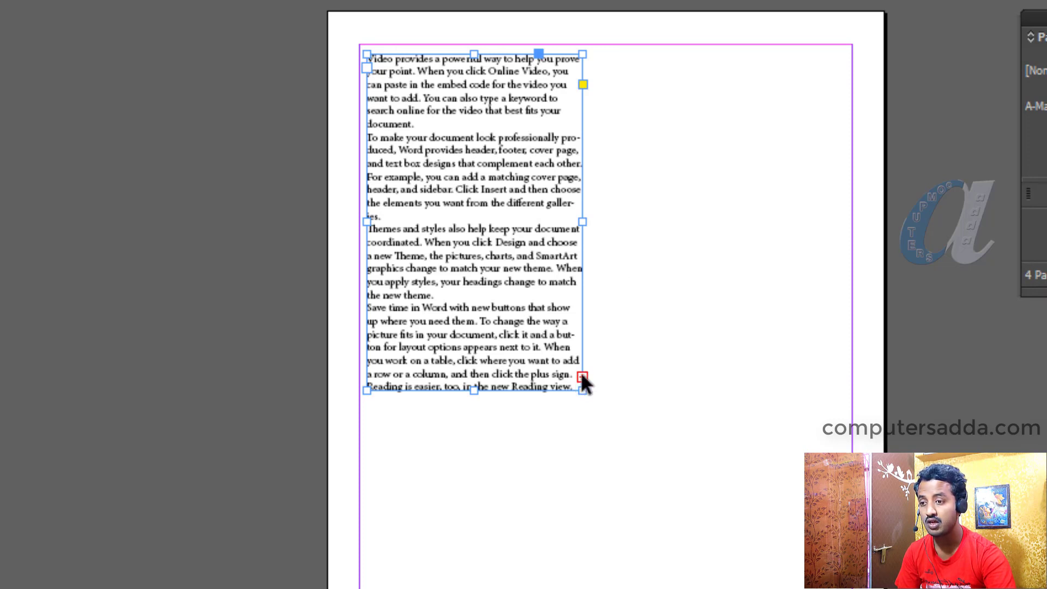
Thread the first frame's overset text into a second, shorter frame drawn to its right
left_click(582, 377)
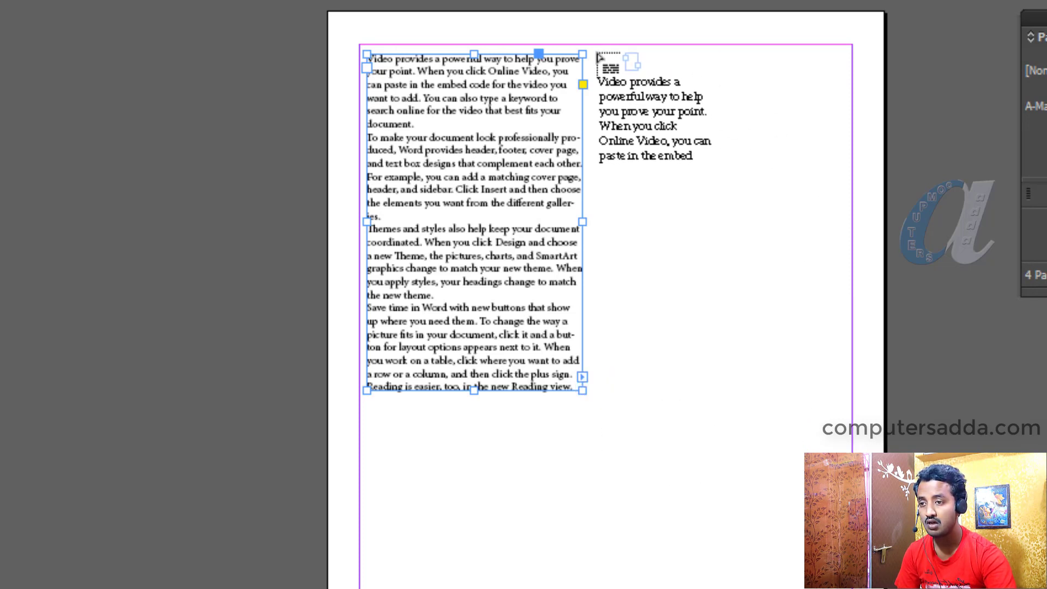
left_click_drag(597, 54, 831, 244)
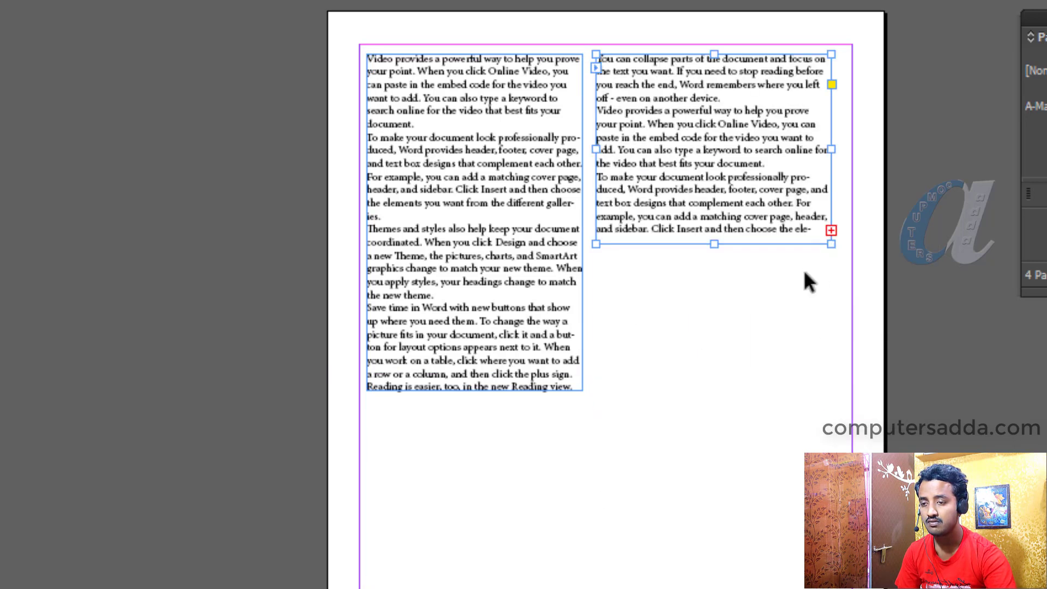
Thread the second frame's overset text into a third frame of matching width drawn directly below it
left_click(830, 230)
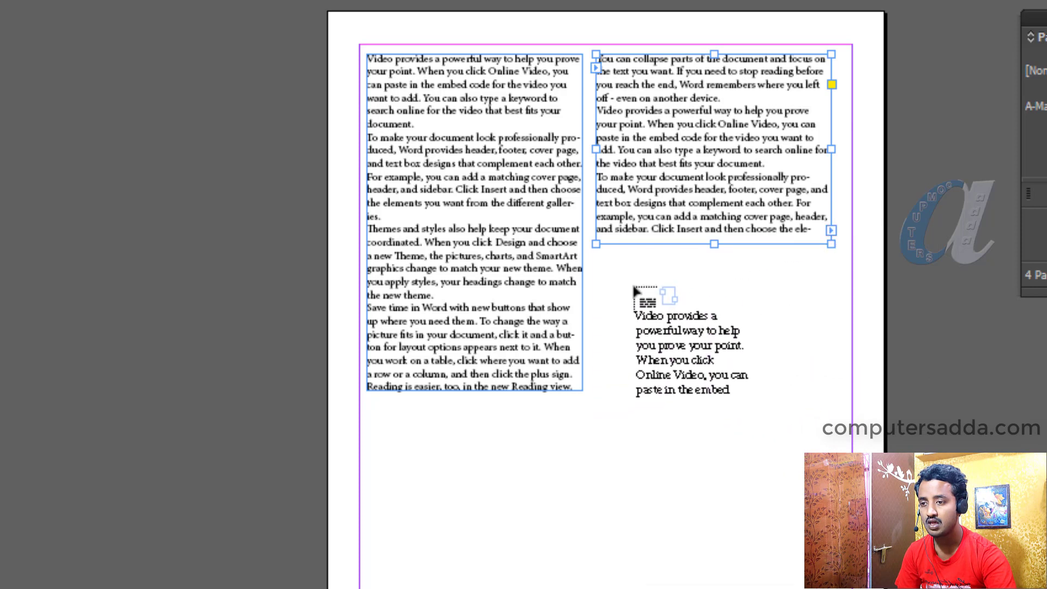
left_click_drag(597, 253, 830, 426)
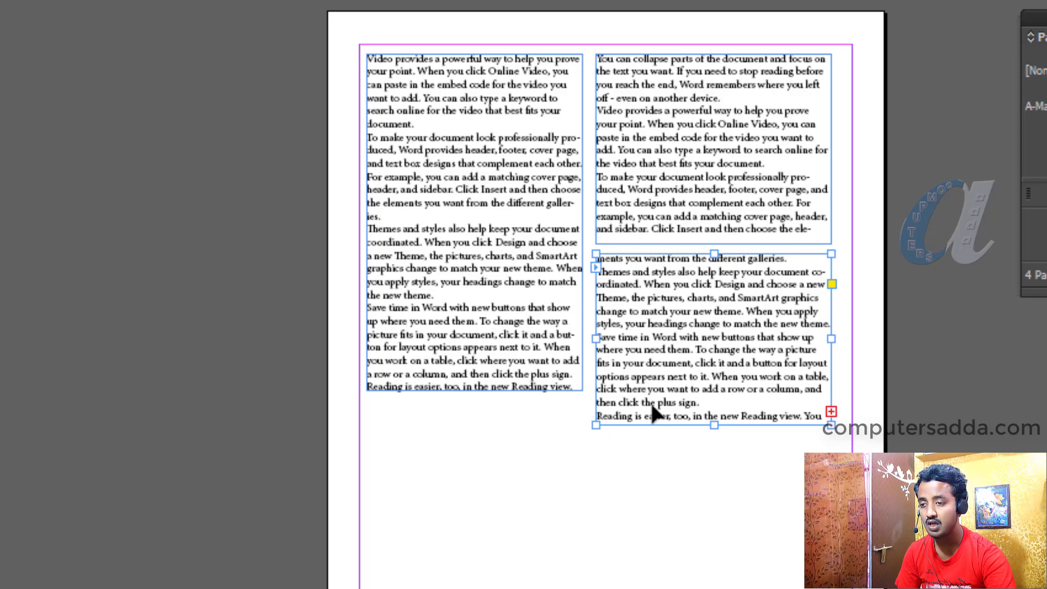
scroll(392, 406, "down", 5)
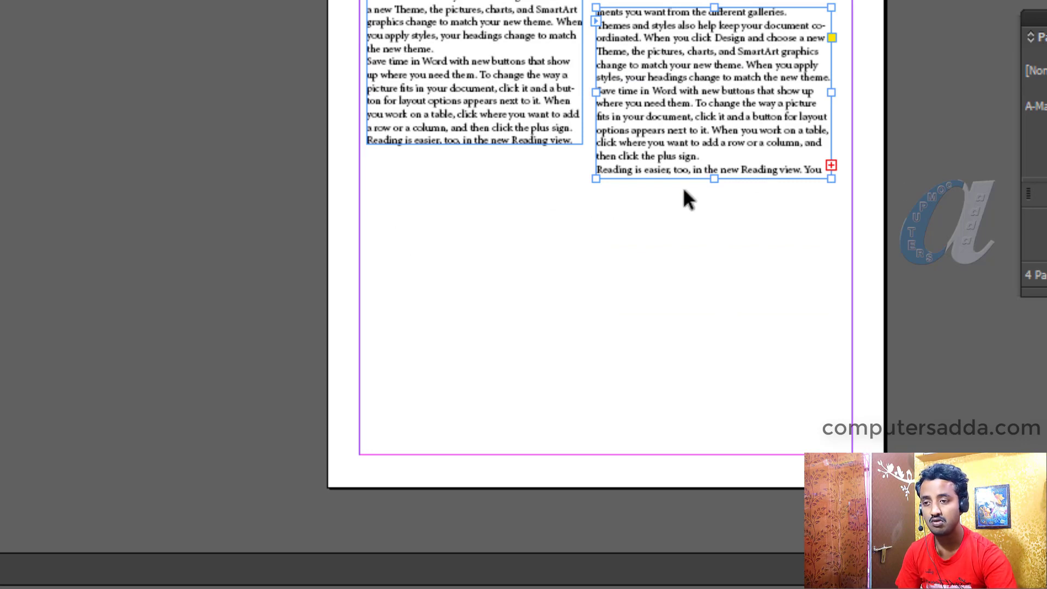
scroll(683, 187, "up", 5)
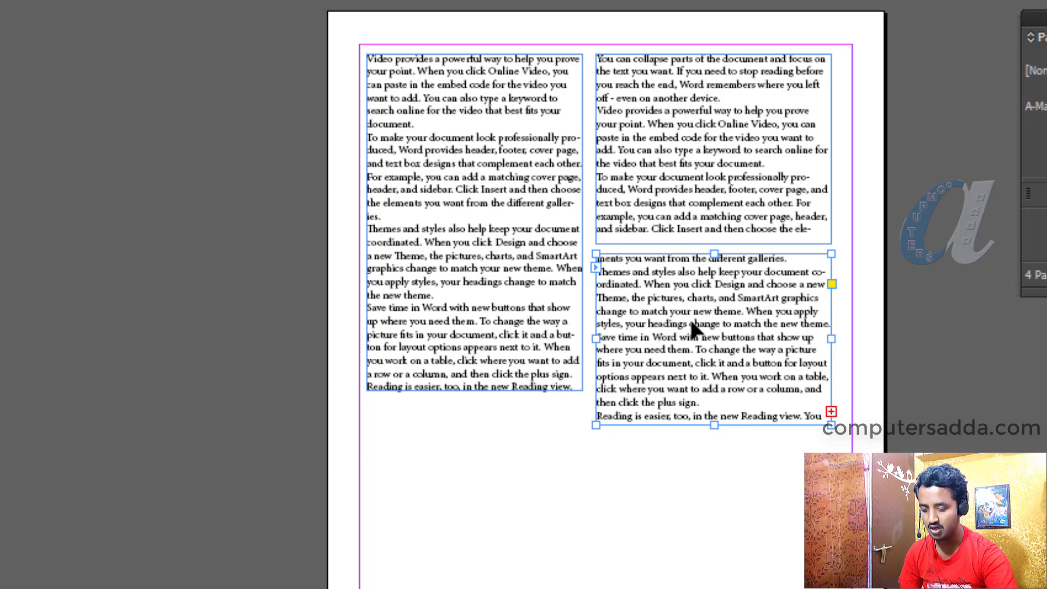
Delete all three threaded text frames from page 1
key("Delete")
left_click_drag(712, 146, 487, 501)
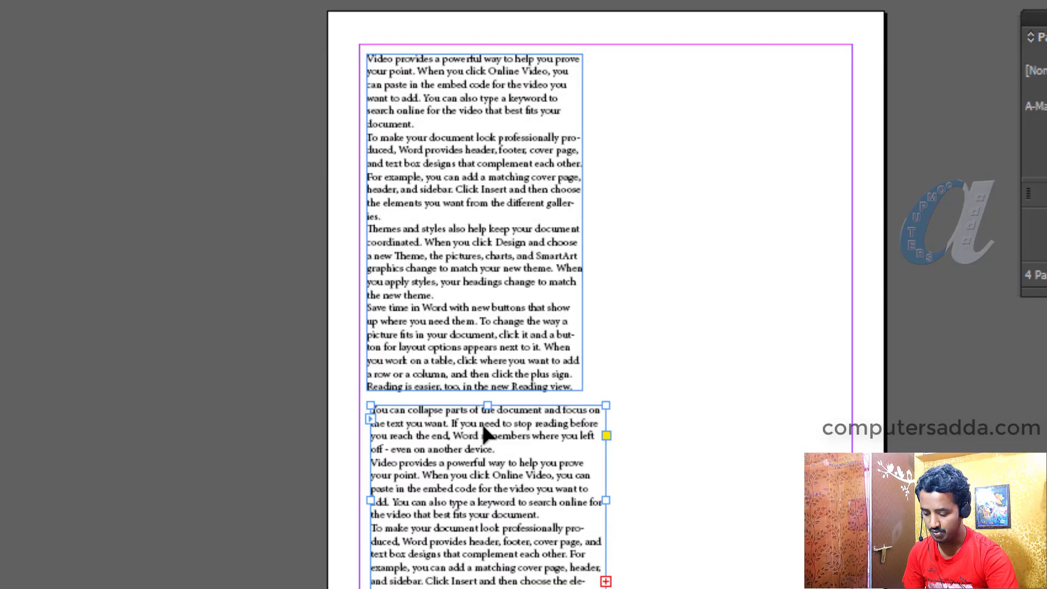
key("Delete")
left_click(450, 221)
key("Delete")
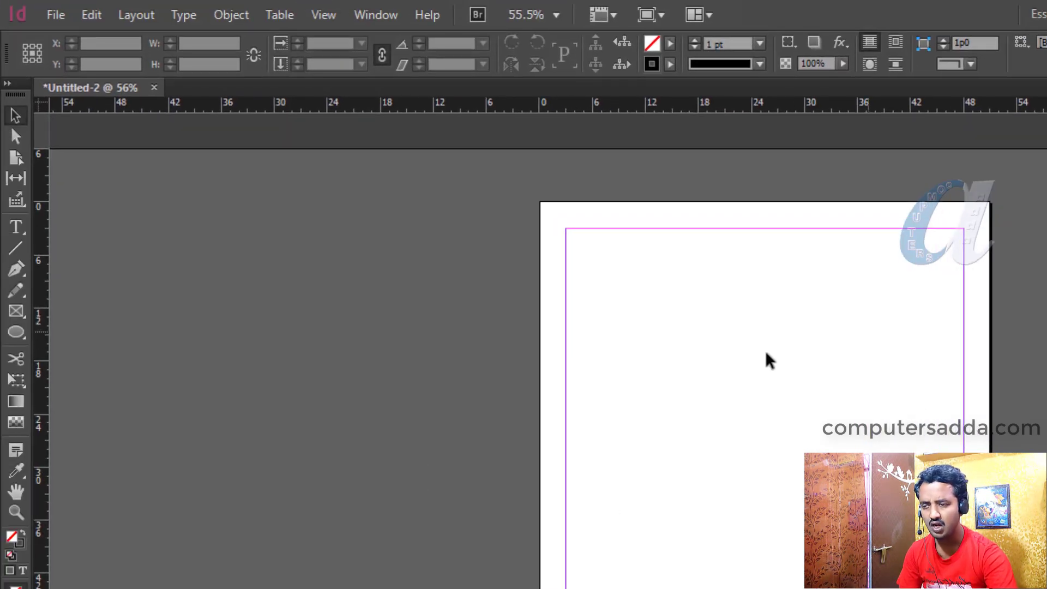
scroll(766, 349, "down", 2)
scroll(725, 376, "up", 2)
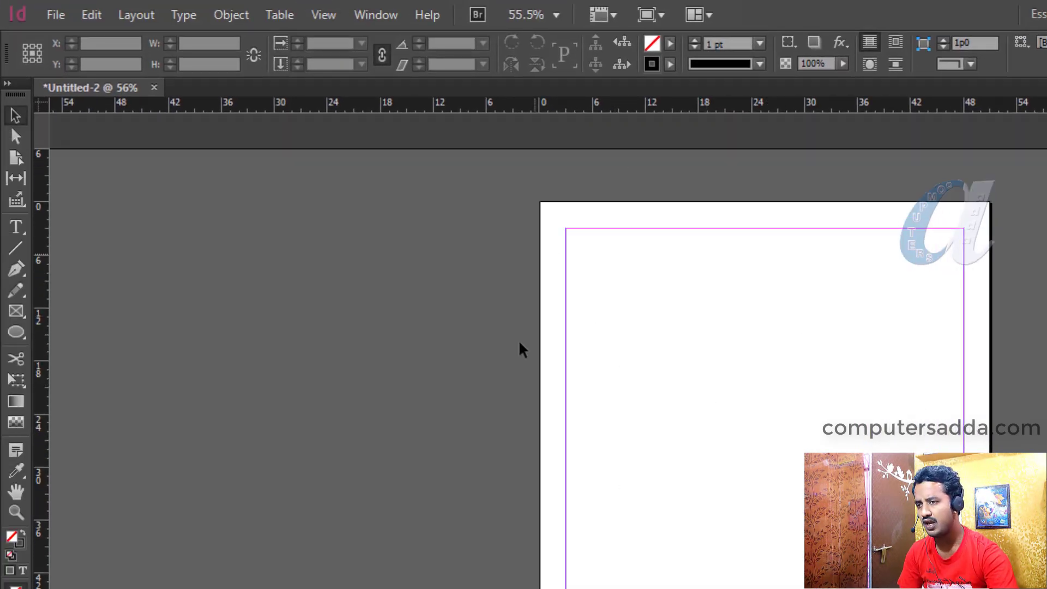
Place large data.txt from the Desktop at page 1's upper-left margin corner in a frame filling the margins
left_click(54, 15)
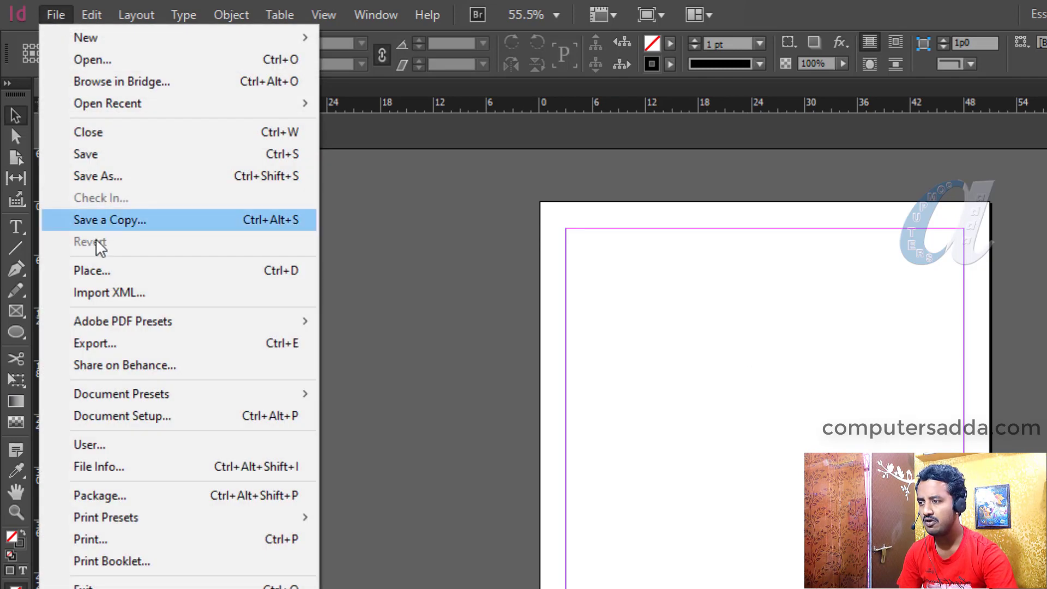
left_click(96, 207)
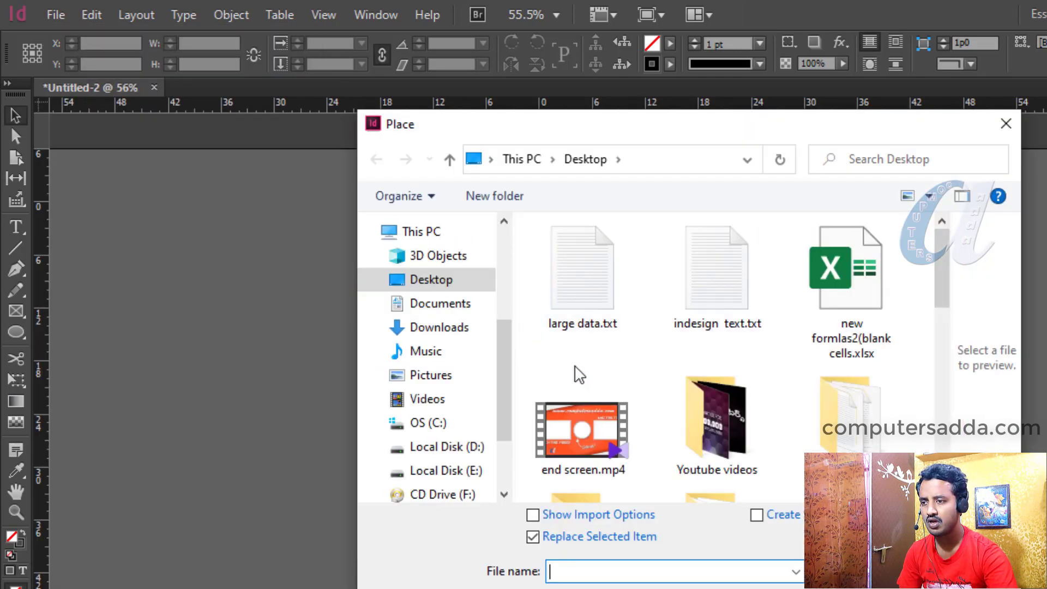
left_click(588, 282)
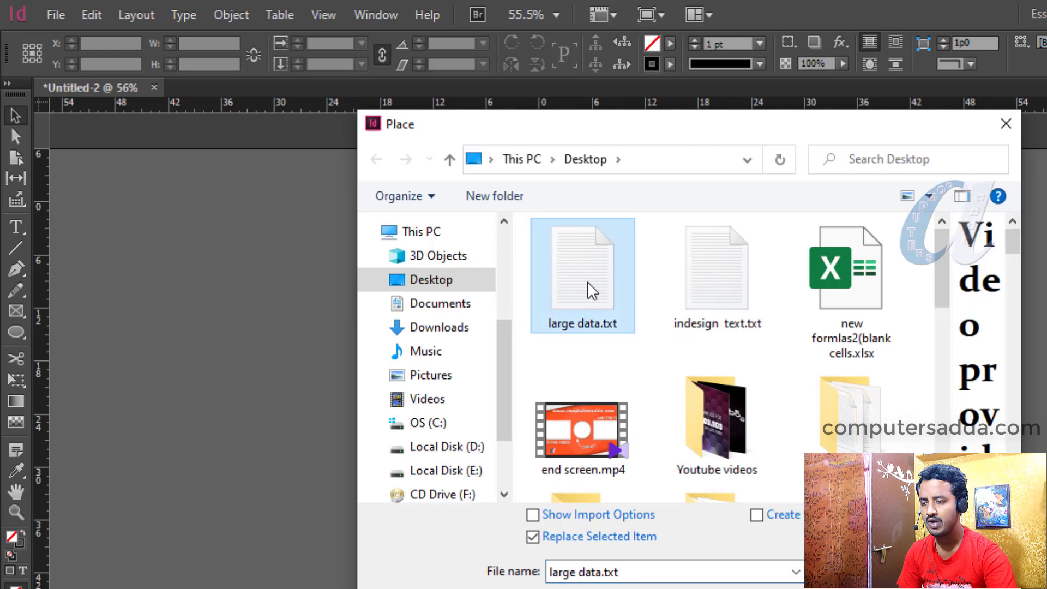
key("Return")
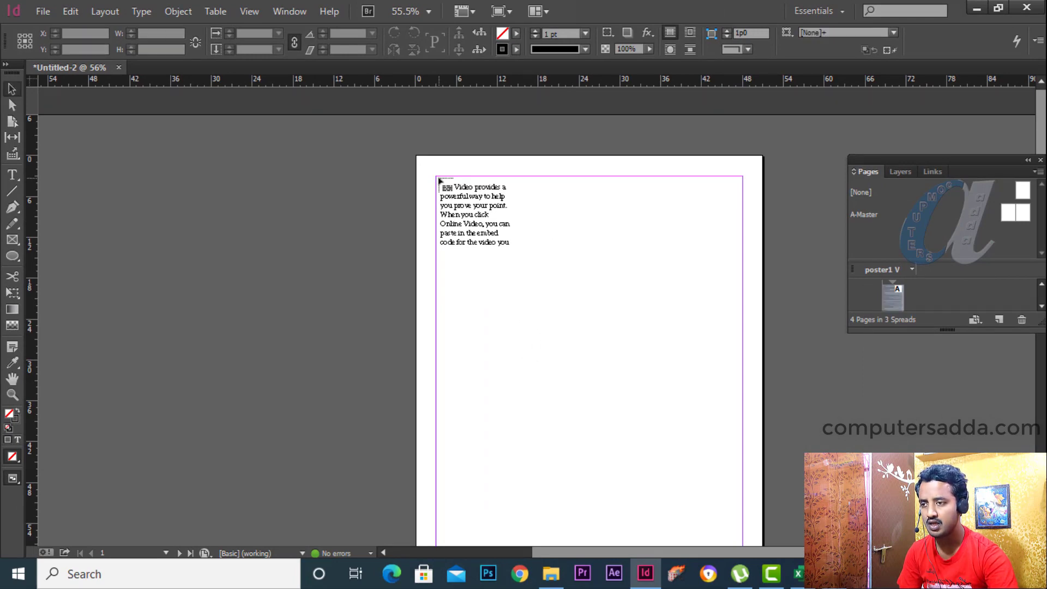
left_click(440, 180)
scroll(463, 229, "down", 3)
scroll(632, 202, "up", 3)
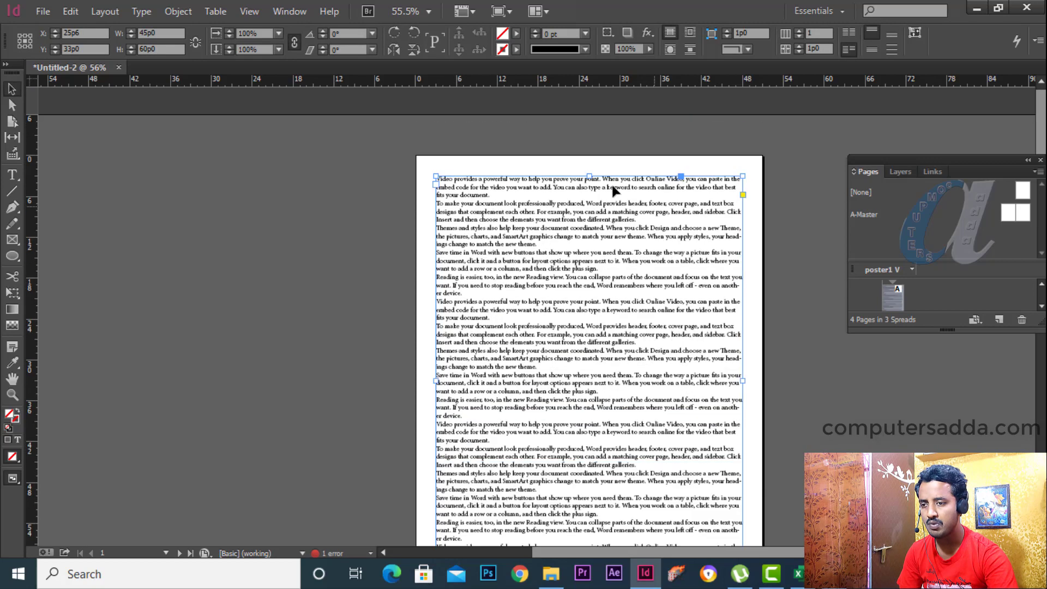
Thread page 1's overset text into a frame filling the margins of page 2
scroll(497, 451, "down", 4)
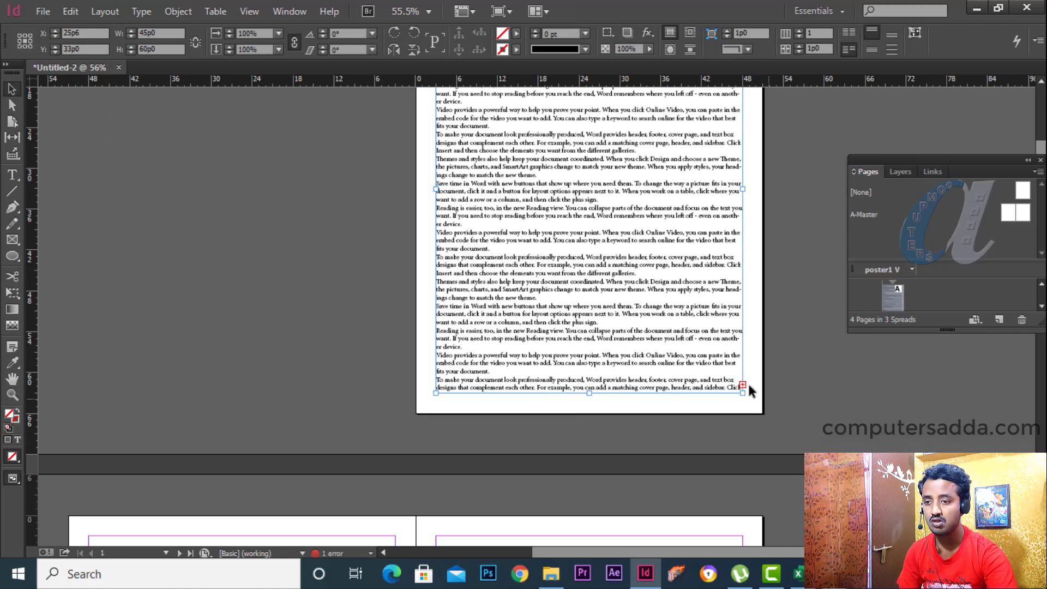
left_click(742, 385)
scroll(428, 398, "down", 4)
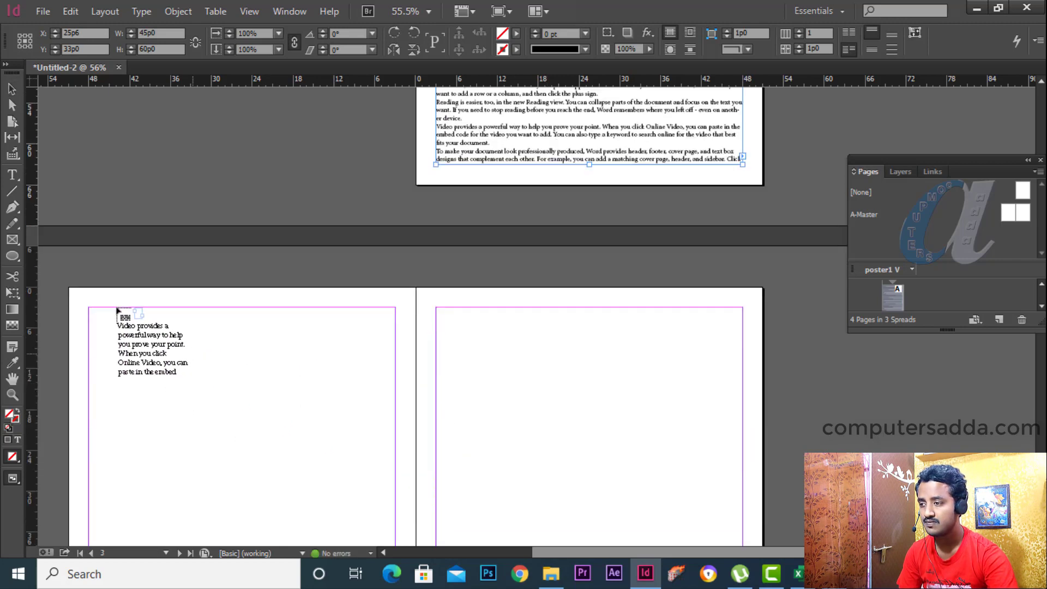
left_click(93, 311)
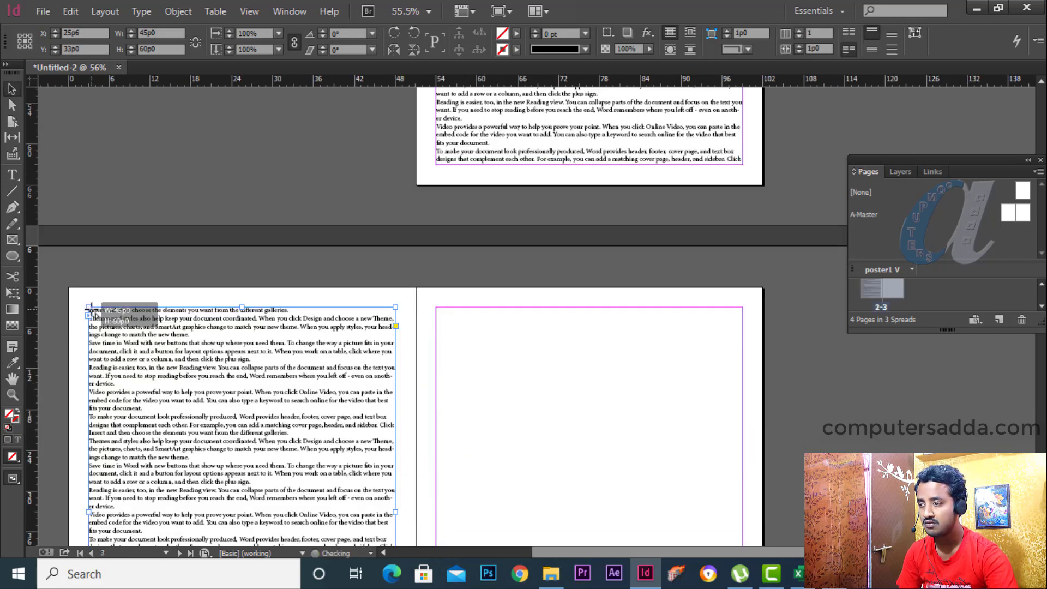
Thread page 2's overset text into a frame filling the margins of page 3 and check where the text ends
scroll(112, 349, "down", 4)
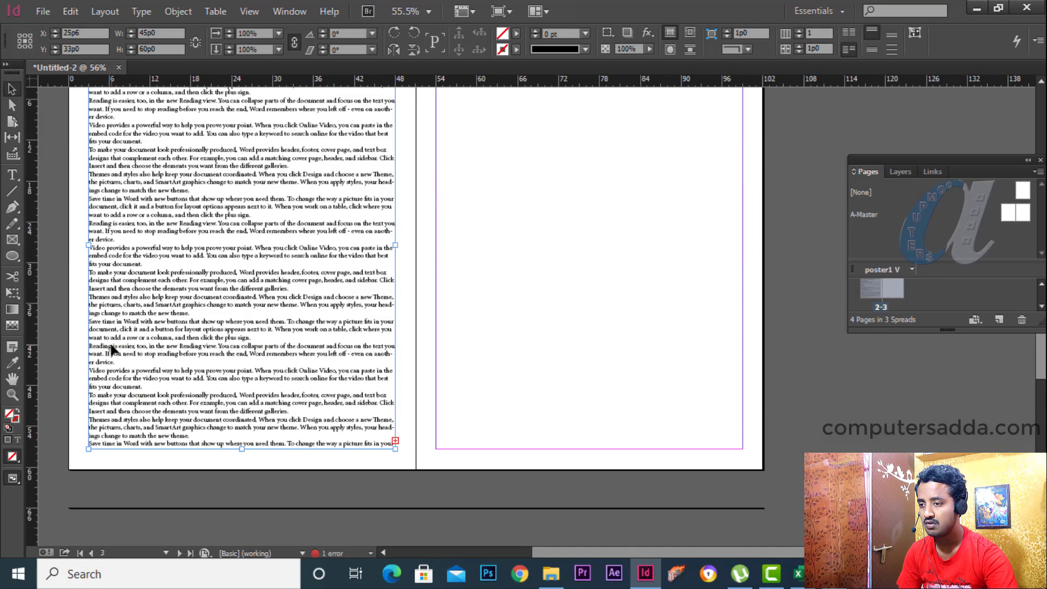
left_click(395, 441)
left_click(468, 393)
scroll(467, 392, "down", 4)
left_click(440, 350)
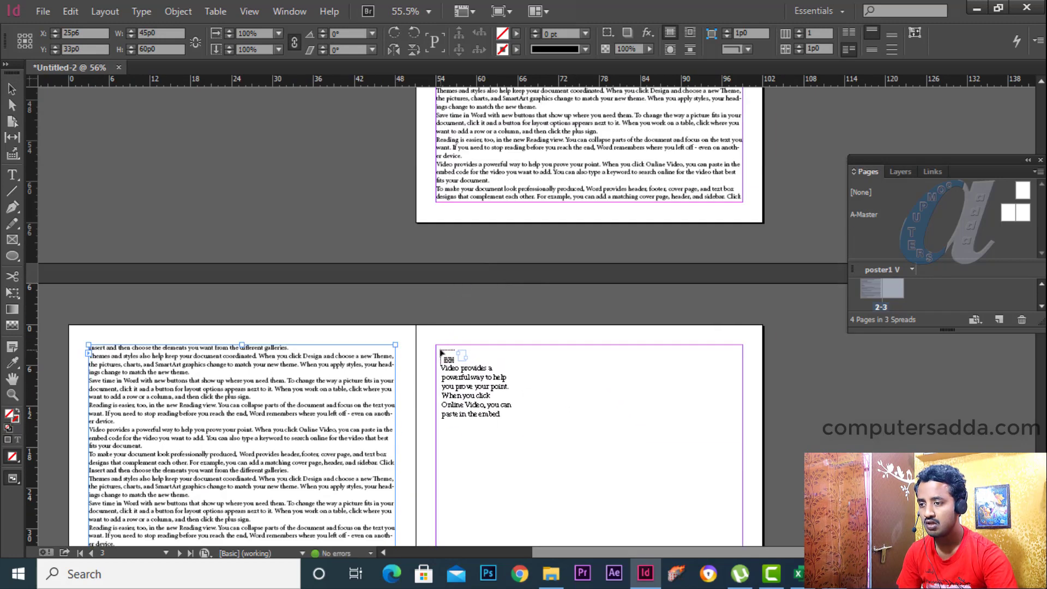
left_click(442, 350)
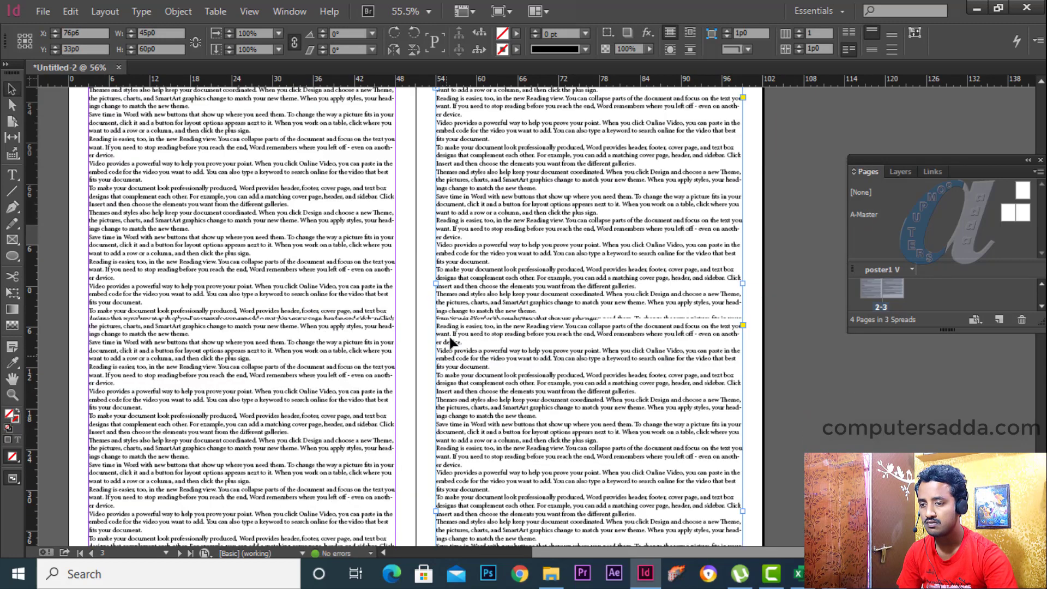
scroll(552, 398, "down", 5)
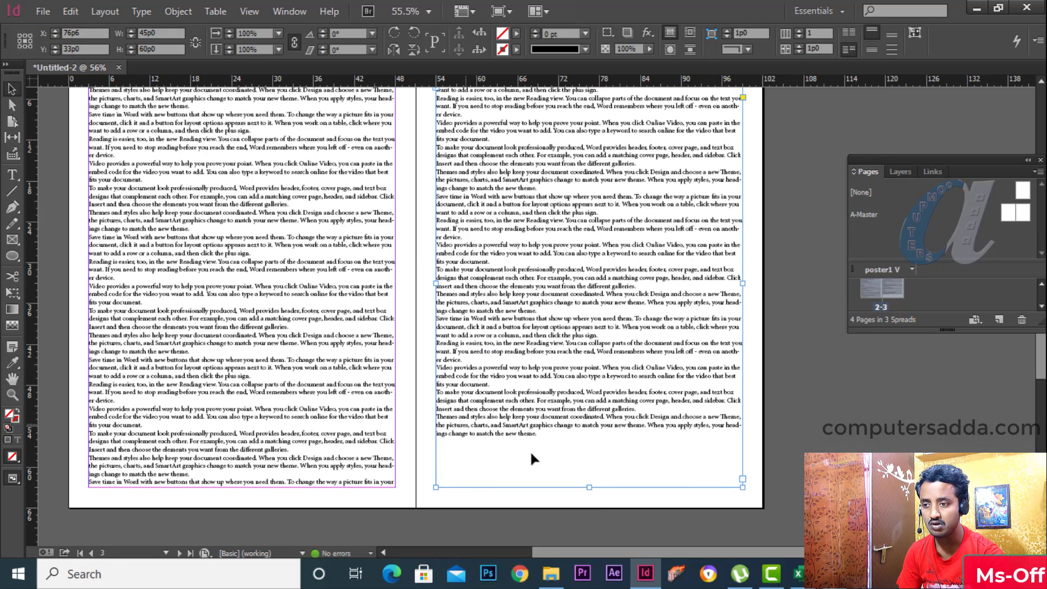
scroll(510, 436, "up", 4)
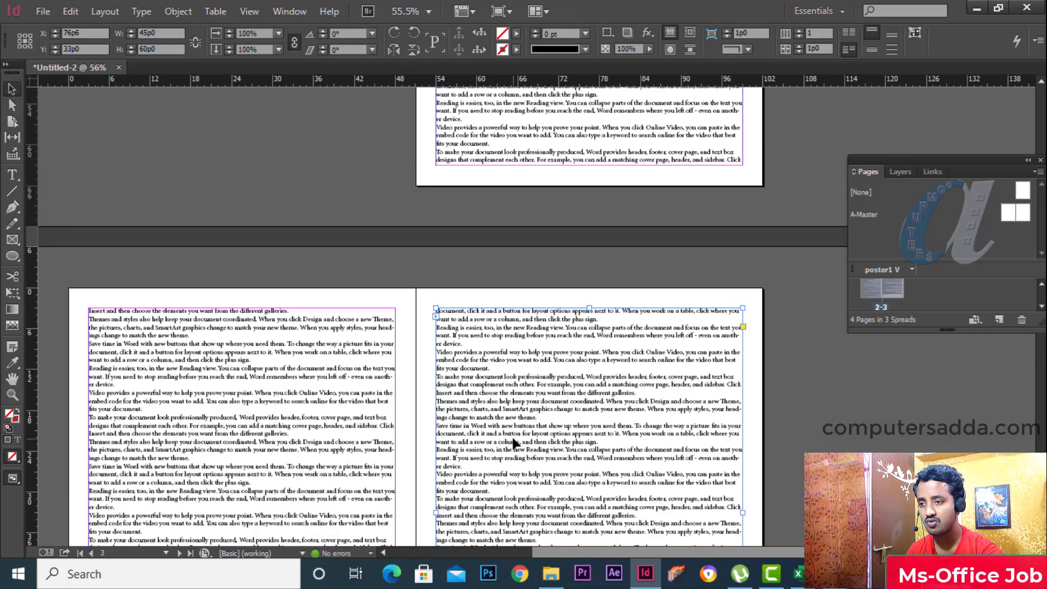
Remove the placed text frames from pages 3, 2 and 1
scroll(512, 442, "up", 4)
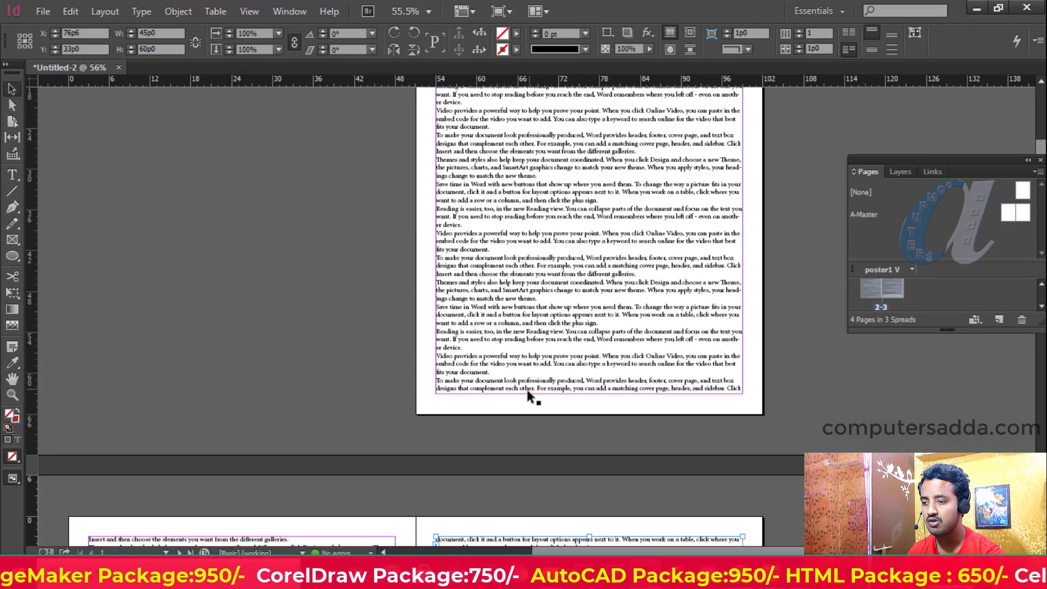
scroll(527, 390, "down", 5)
key("Delete")
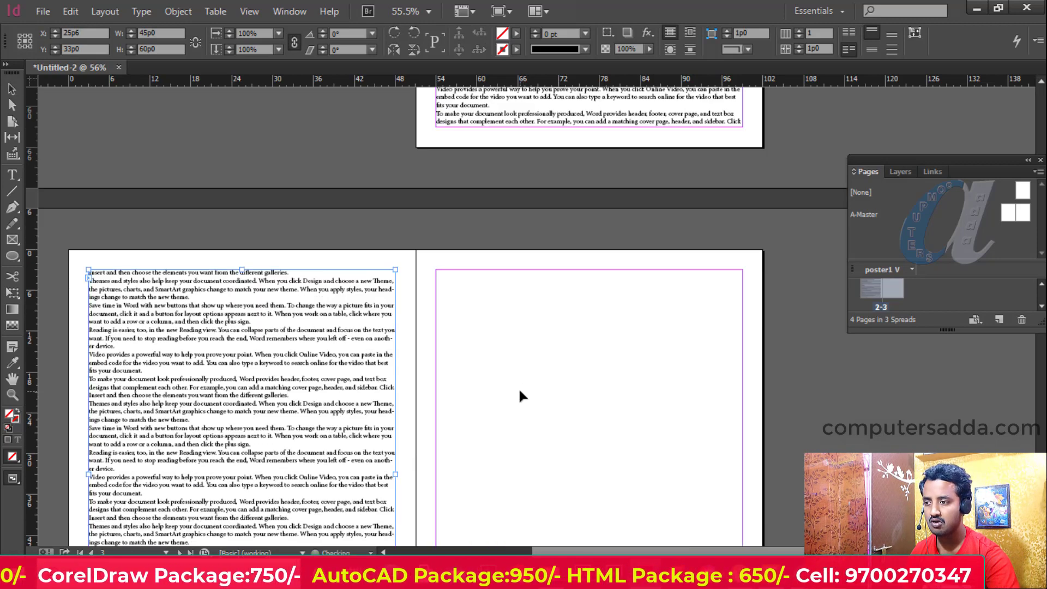
key("ctrl+z")
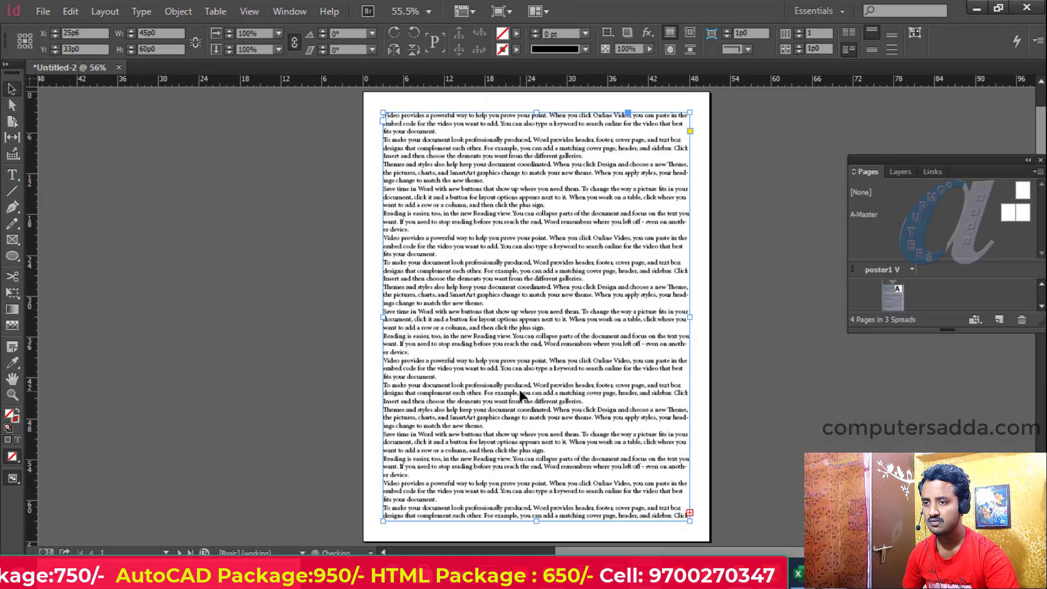
key("Delete")
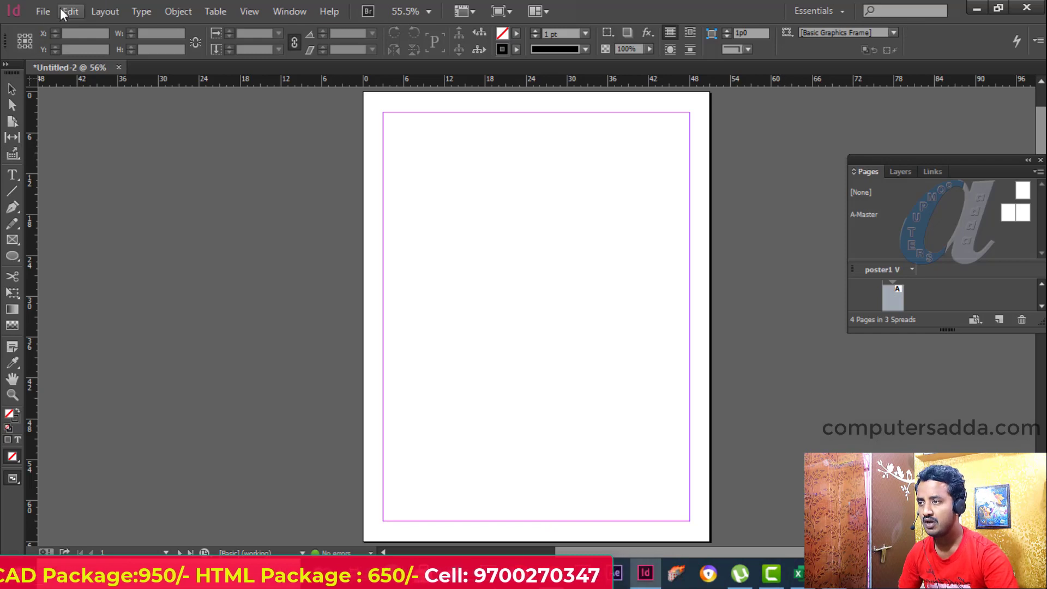
Create a new one-page Print document with the [Default] preset and the poster1 page size
left_click(42, 12)
mouse_move(133, 30)
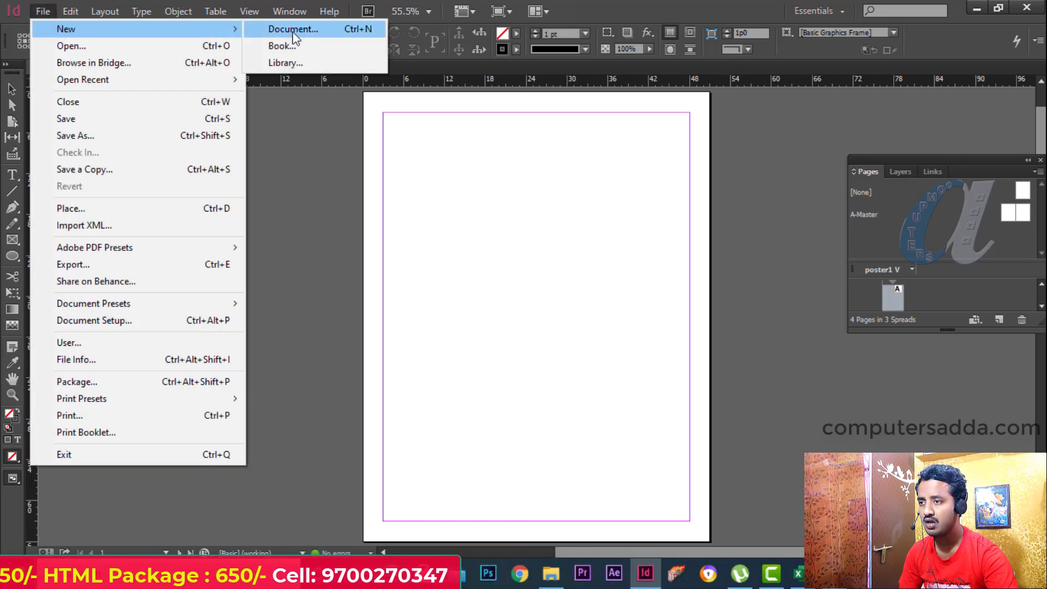
left_click(292, 30)
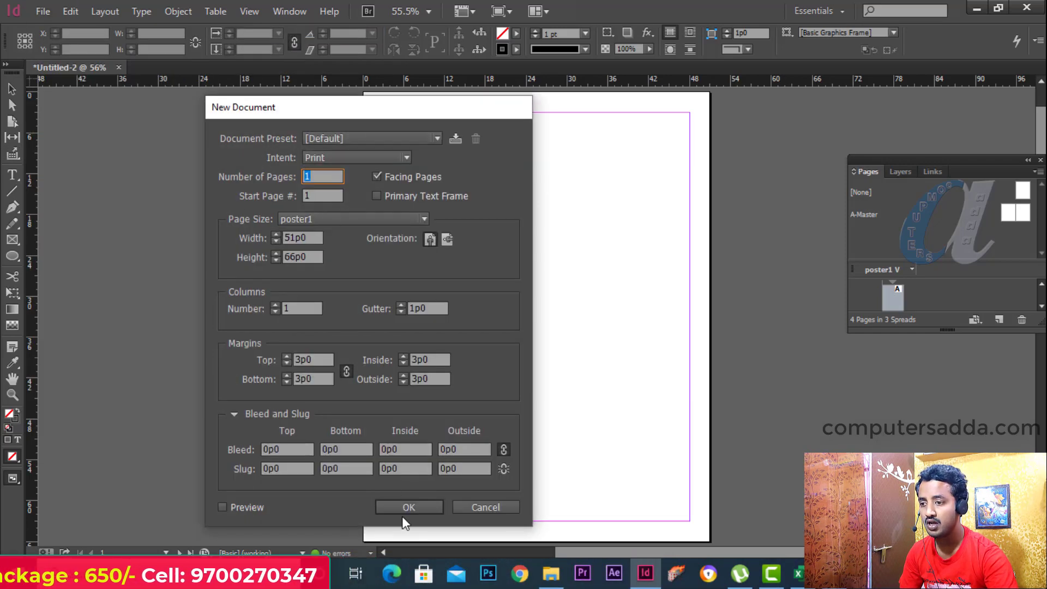
left_click(409, 507)
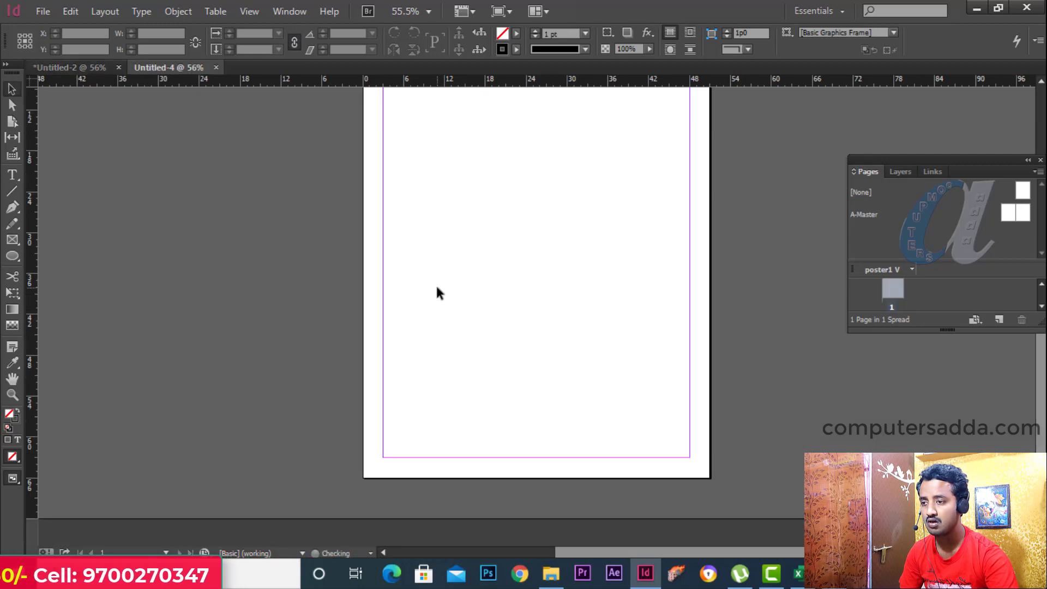
Place large data.txt from the Desktop at the new document's upper-left margin corner and pick up the frame's overset text
left_click(41, 11)
left_click(68, 207)
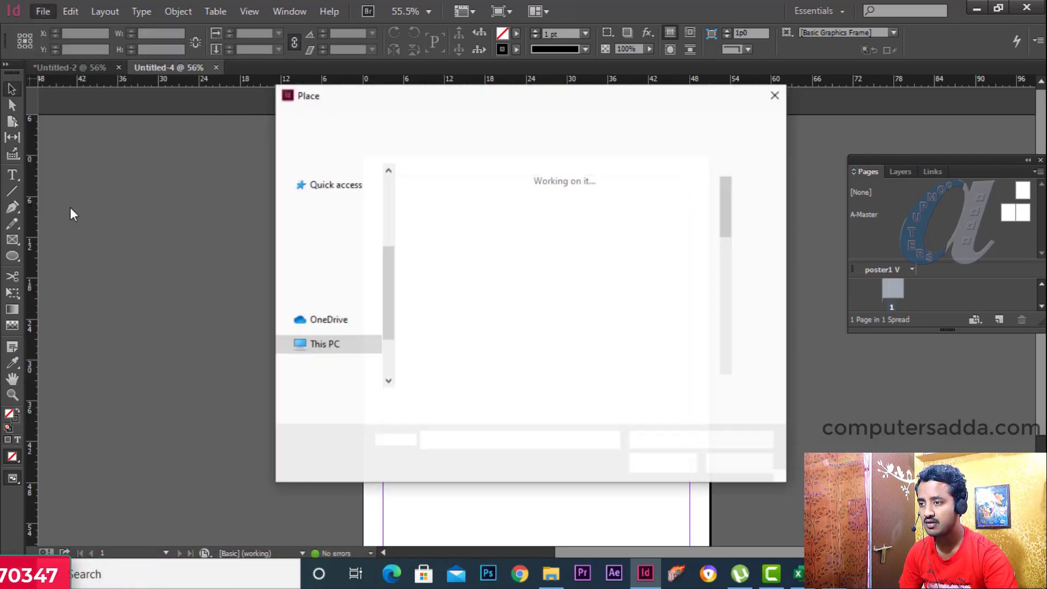
left_click(440, 225)
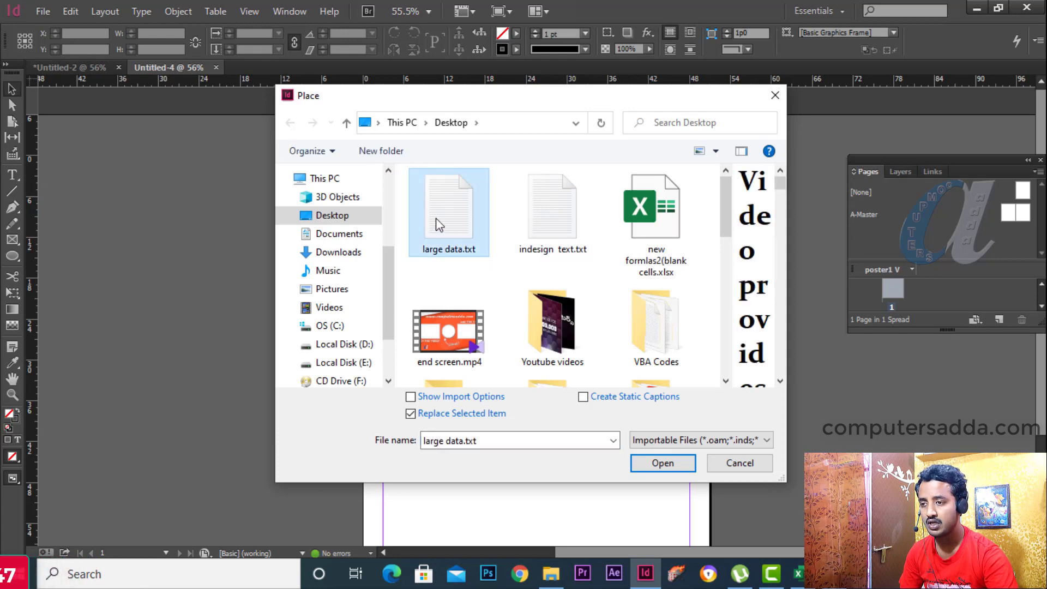
left_click(663, 462)
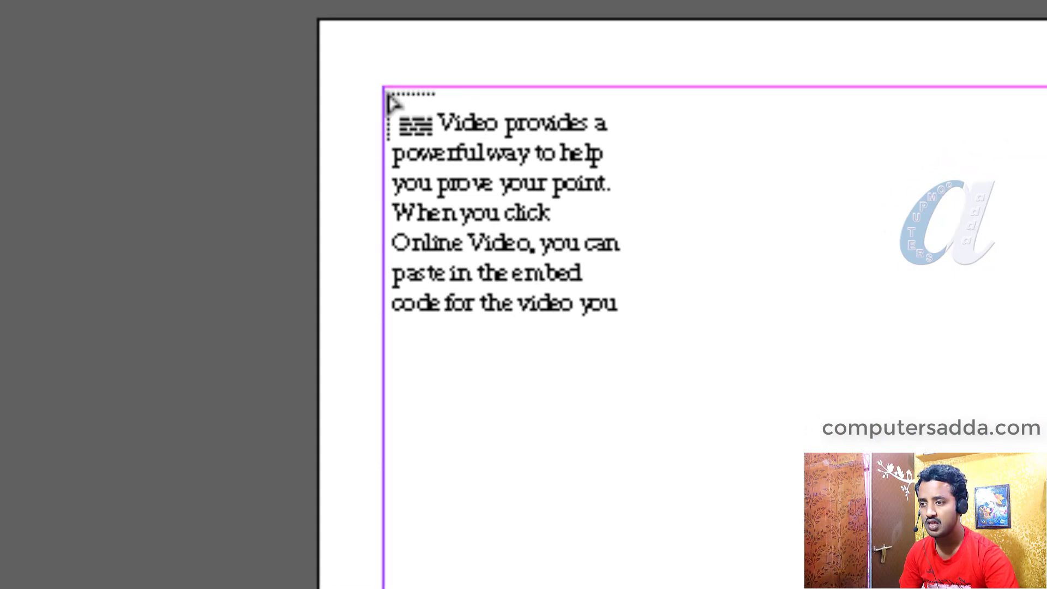
left_click(393, 101)
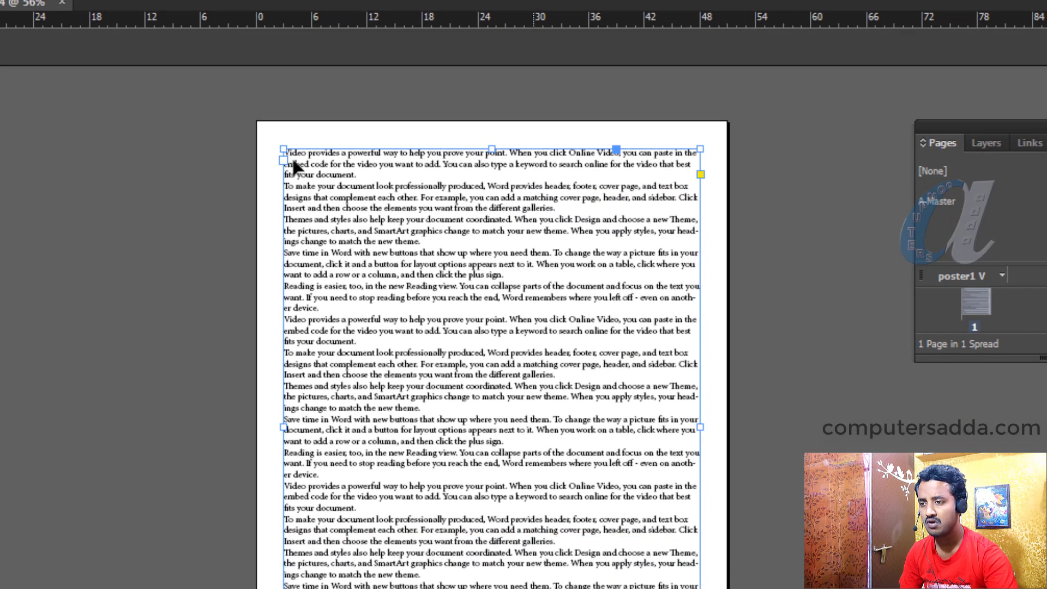
scroll(529, 507, "down", 3)
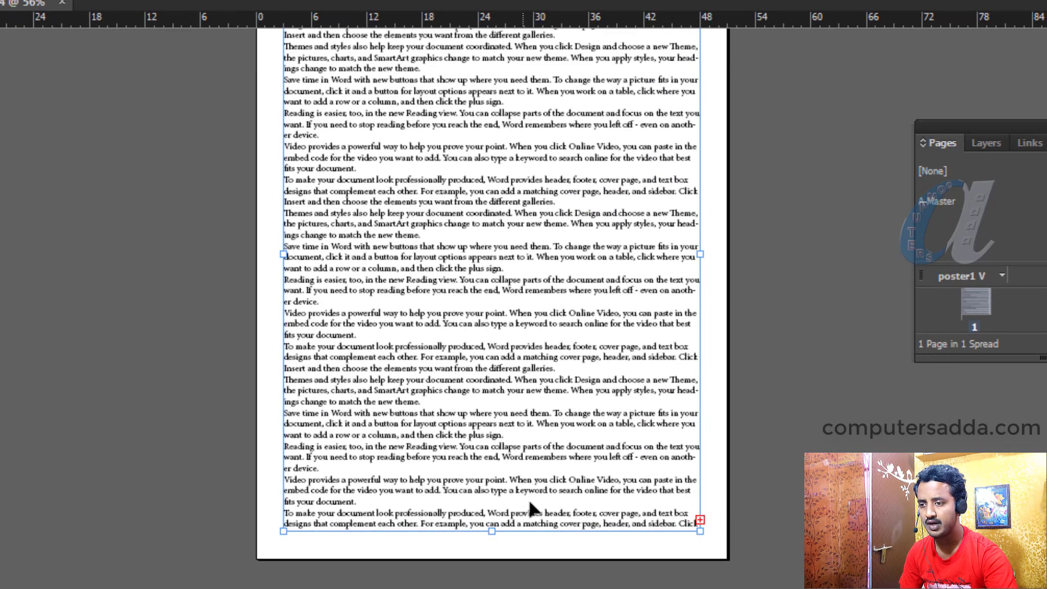
left_click(699, 519)
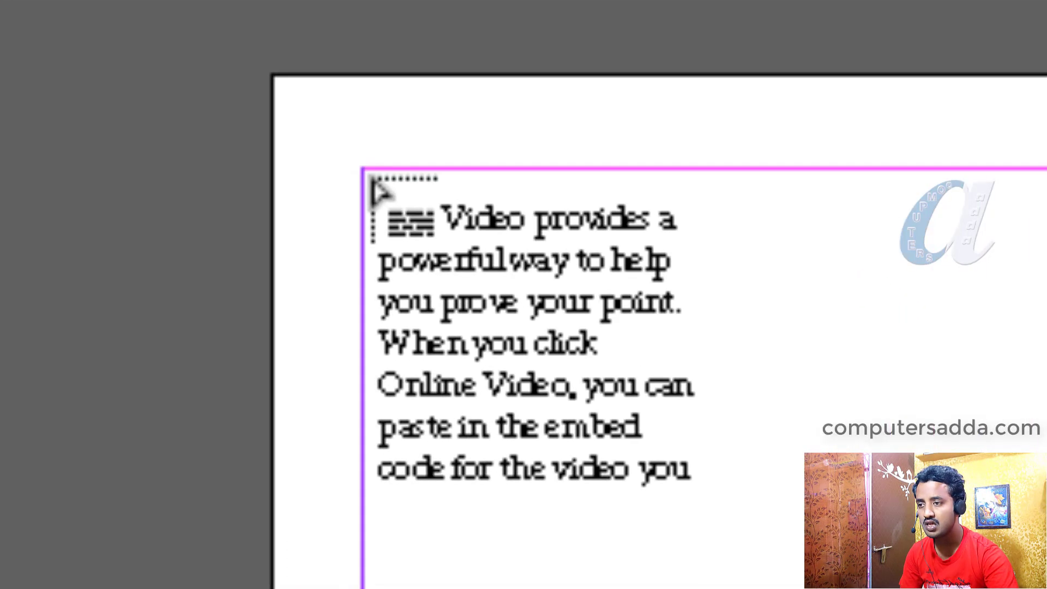
Autoflow the loaded text from page 1's upper-left margin corner, adding the pages and threaded frames it needs
key("shift")
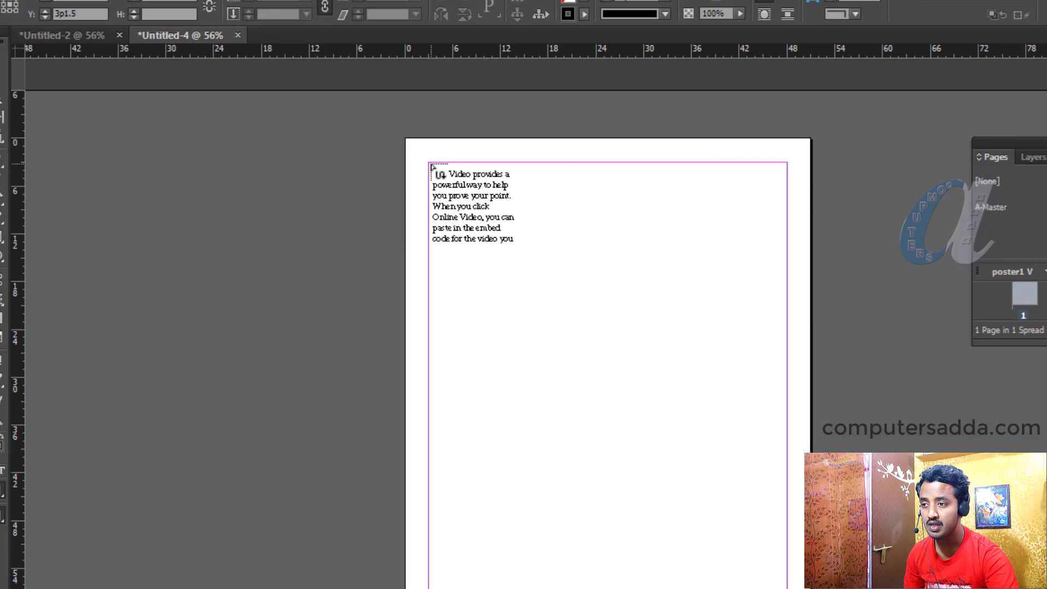
left_click(378, 185, "shift")
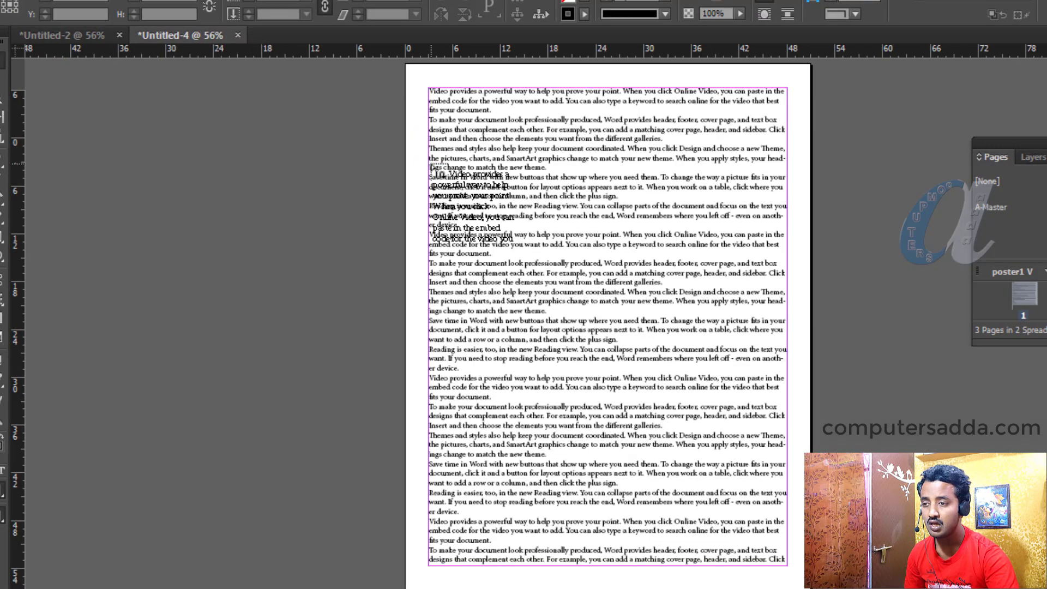
Examine how the autoflowed text fills the frames on all three pages, from page 1 to the end of page 3
scroll(512, 206, "down", 10)
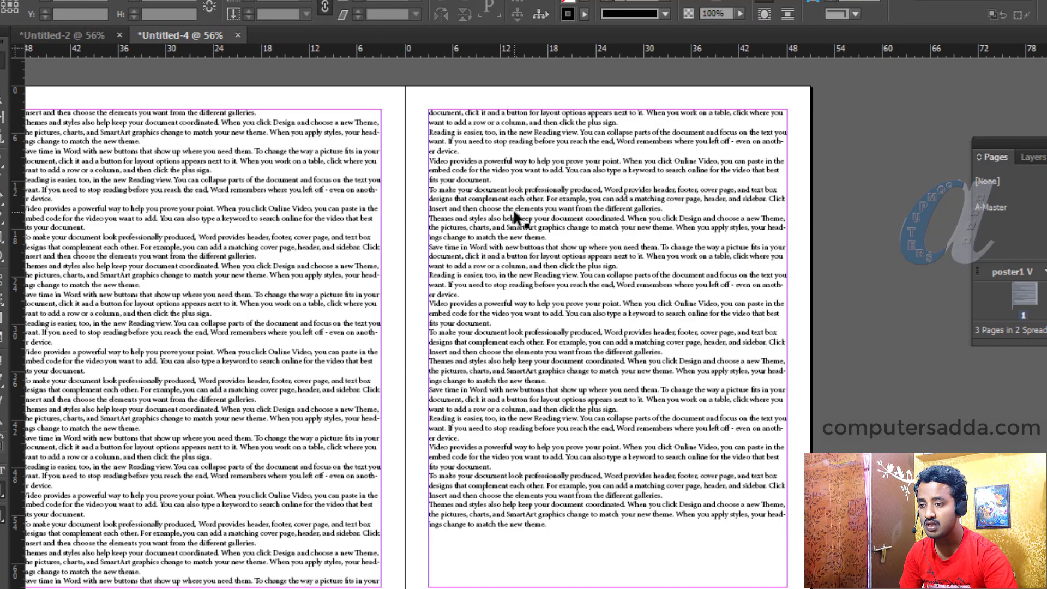
scroll(463, 283, "up", 3)
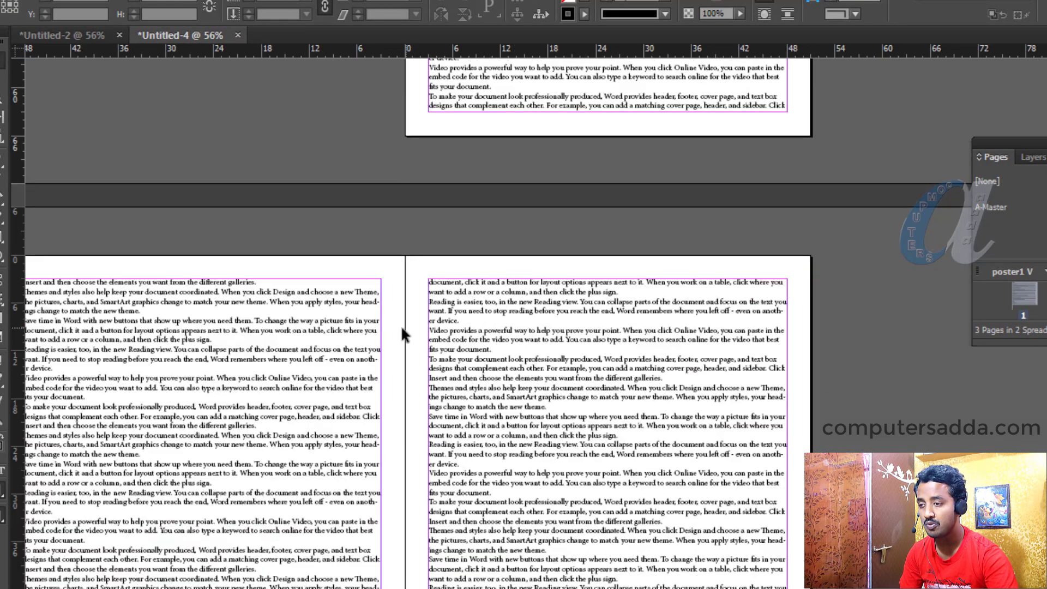
scroll(402, 333, "down", 5)
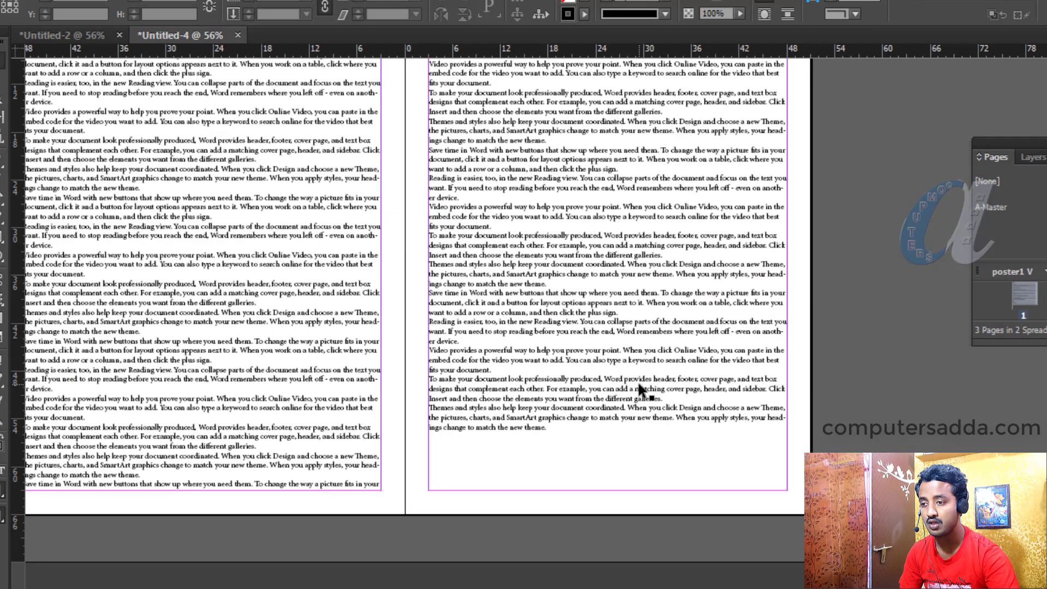
scroll(463, 354, "up", 12)
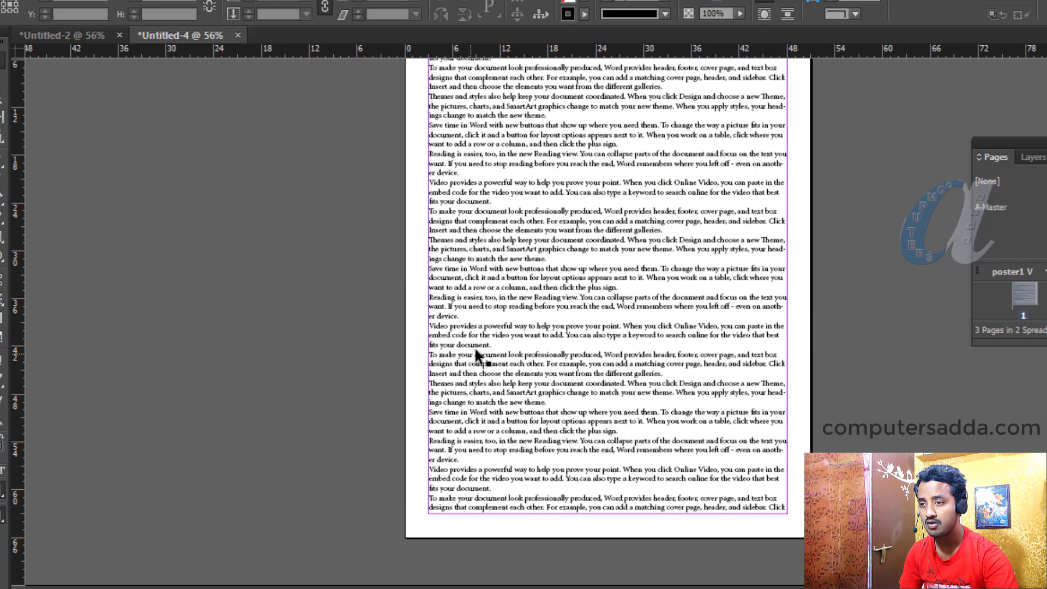
scroll(479, 349, "down", 15)
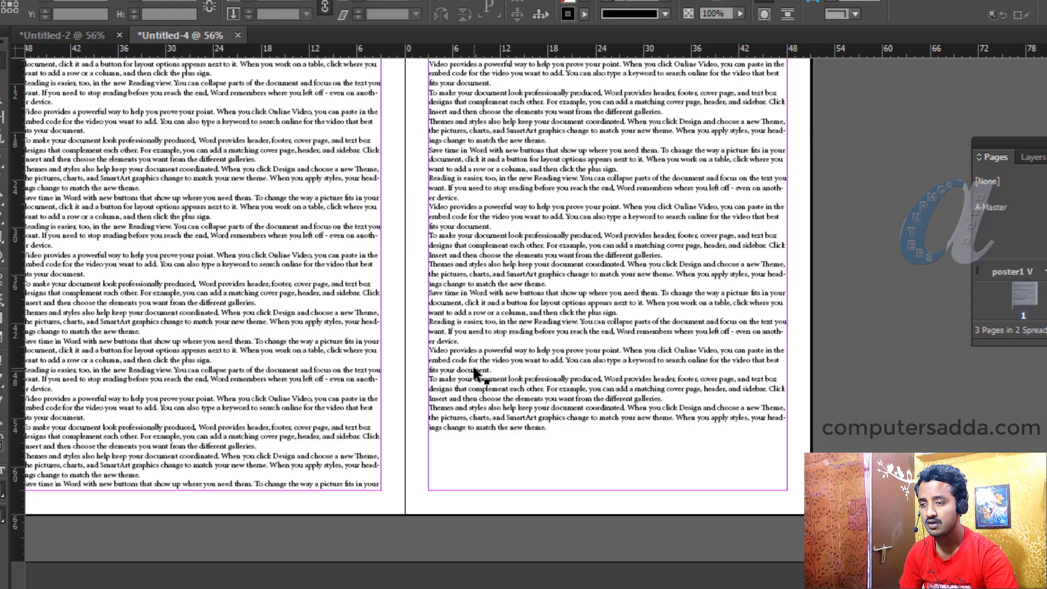
scroll(476, 365, "up", 7)
scroll(476, 365, "up", 6)
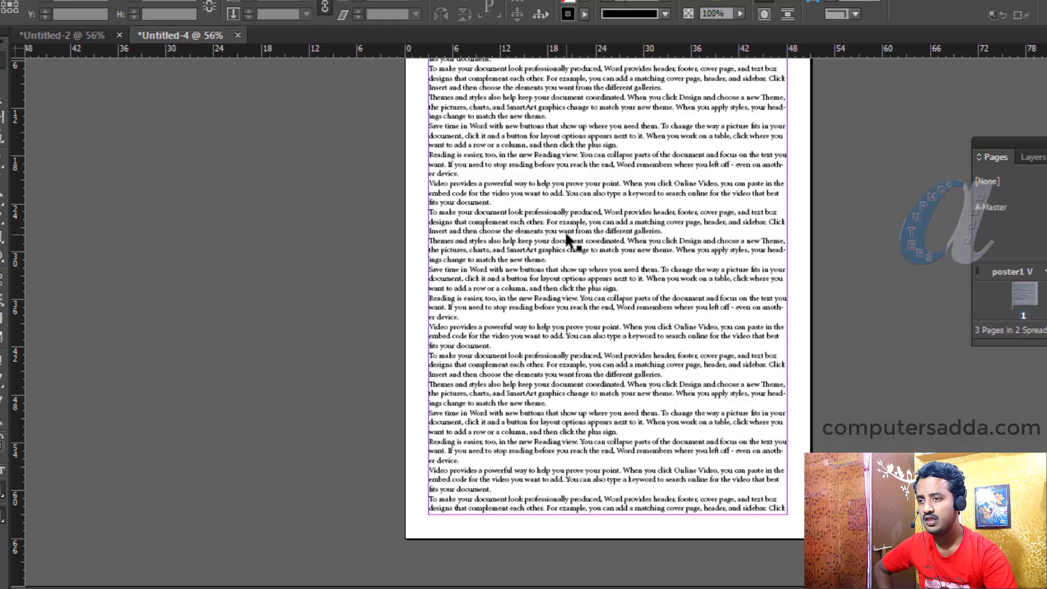
scroll(565, 231, "up", 2)
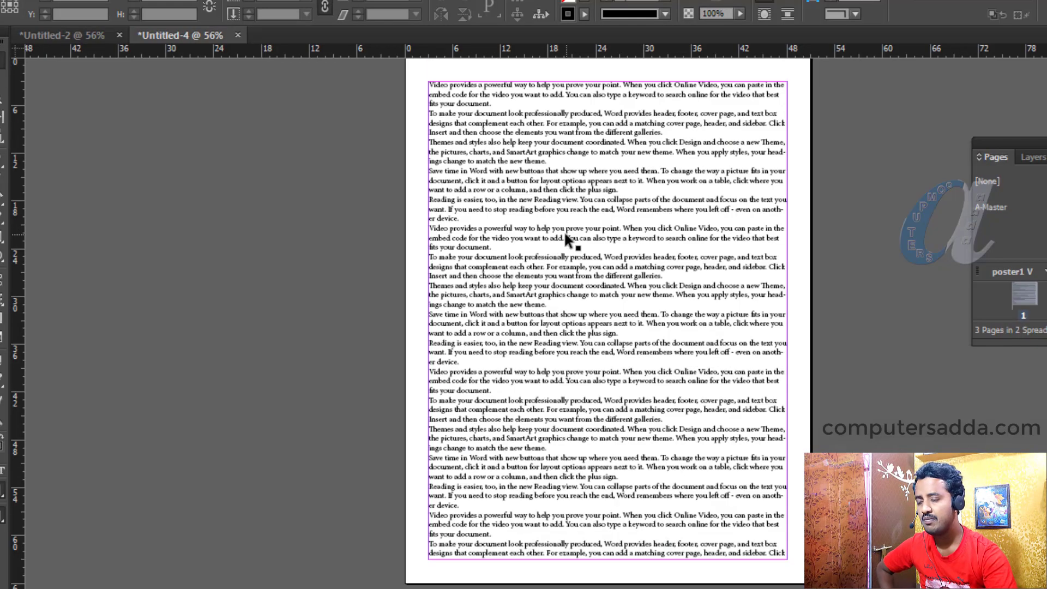
scroll(564, 233, "up", 3)
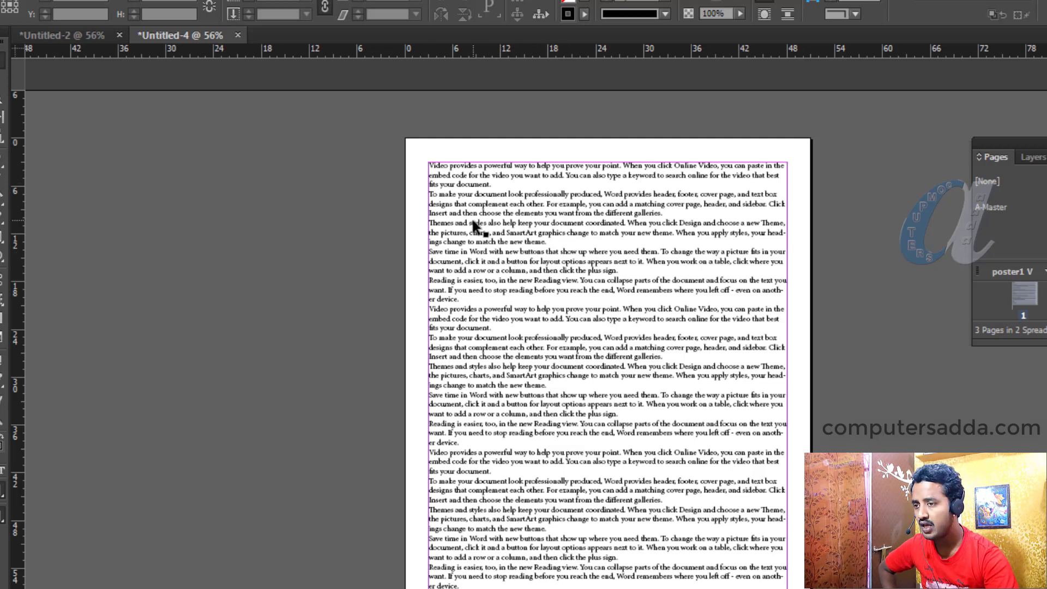
Start editing page 1's text and select a passage from "change to match the new theme" into the "Reading is easier" paragraph
left_click(516, 224)
double_click(527, 227)
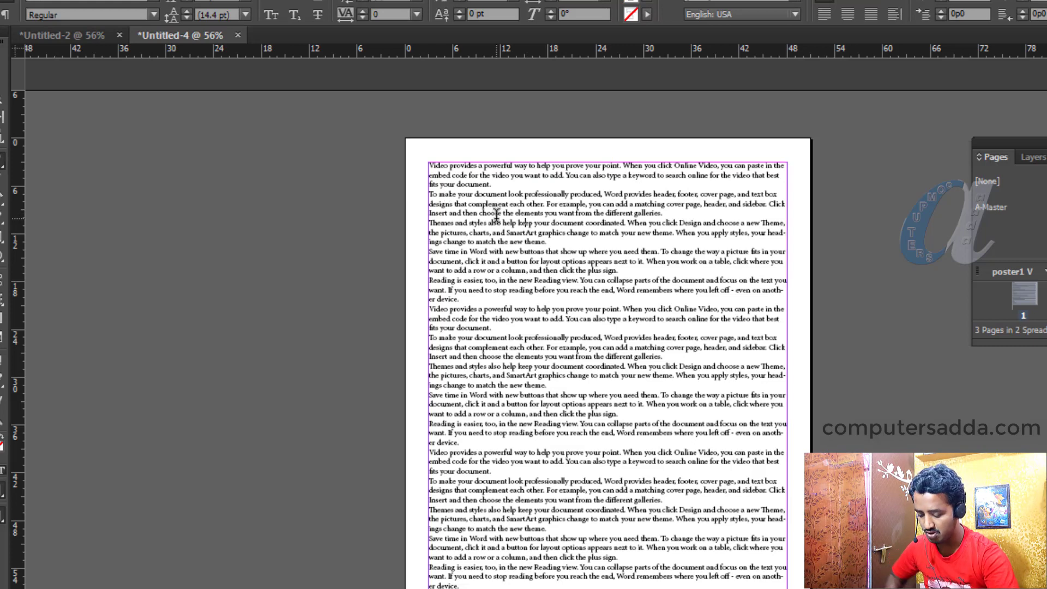
key("ctrl+equal")
key("ctrl+equal")
key("ctrl+equal")
key("ctrl+equal")
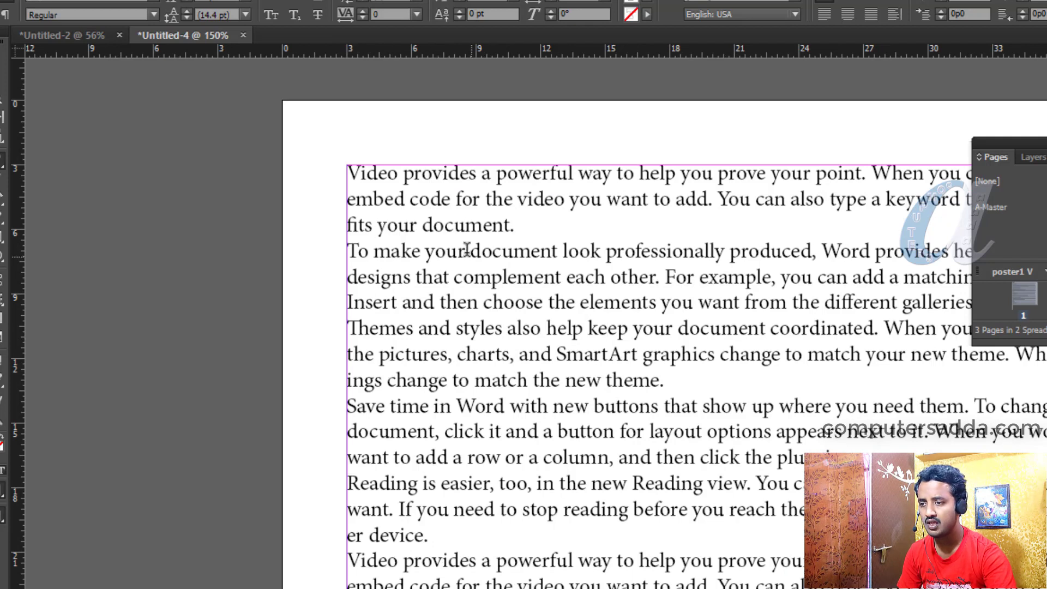
left_click_drag(467, 250, 699, 251)
left_click_drag(422, 304, 812, 304)
left_click_drag(417, 380, 801, 484)
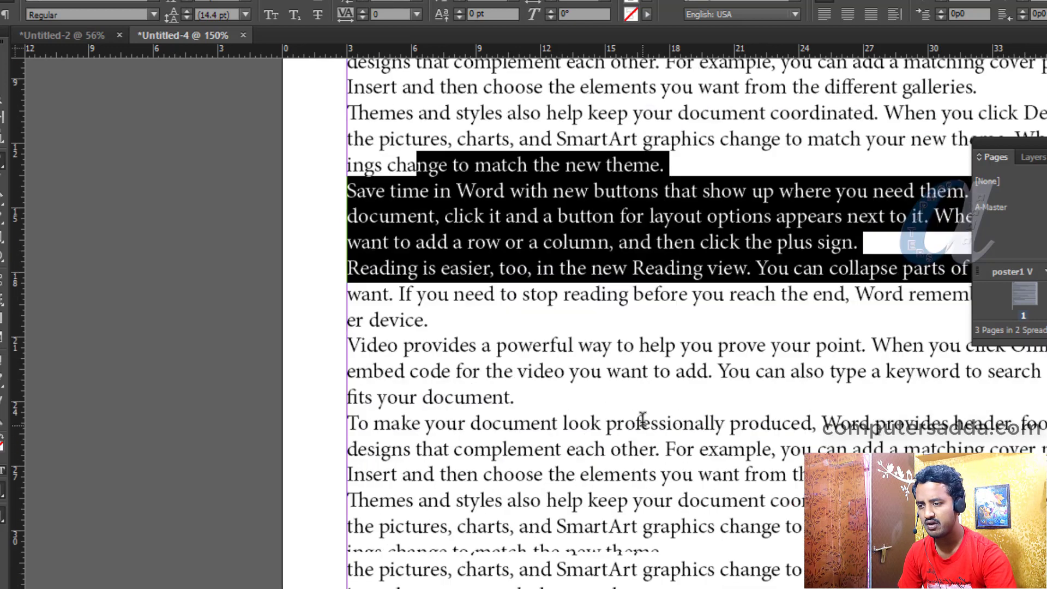
Select the passage on page 1 from "change to match the new theme" through "and then click"
scroll(521, 414, "down", 4)
left_click_drag(415, 455, 807, 474)
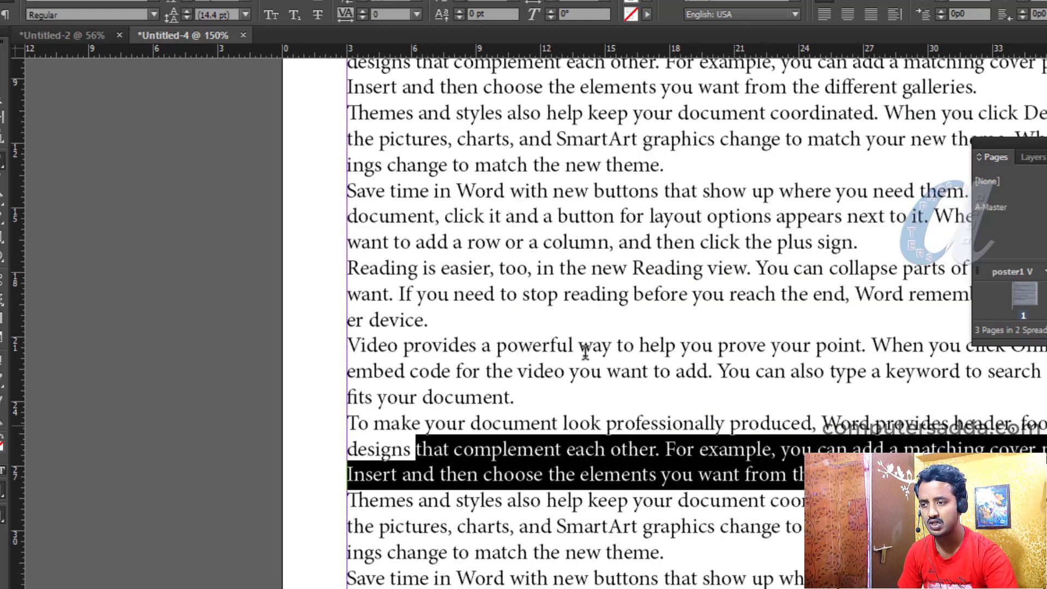
left_click_drag(437, 259, 489, 261)
left_click_drag(405, 169, 648, 228)
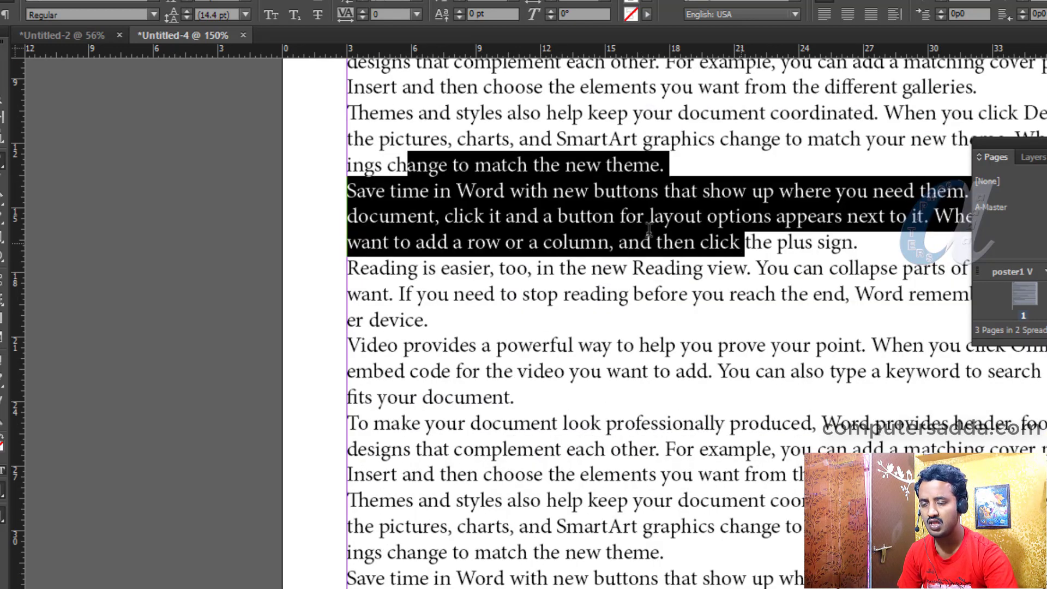
Select text in page 1's opening paragraph forwards from "Video" and backwards from its last line, and clear the selection
key("ctrl+minus")
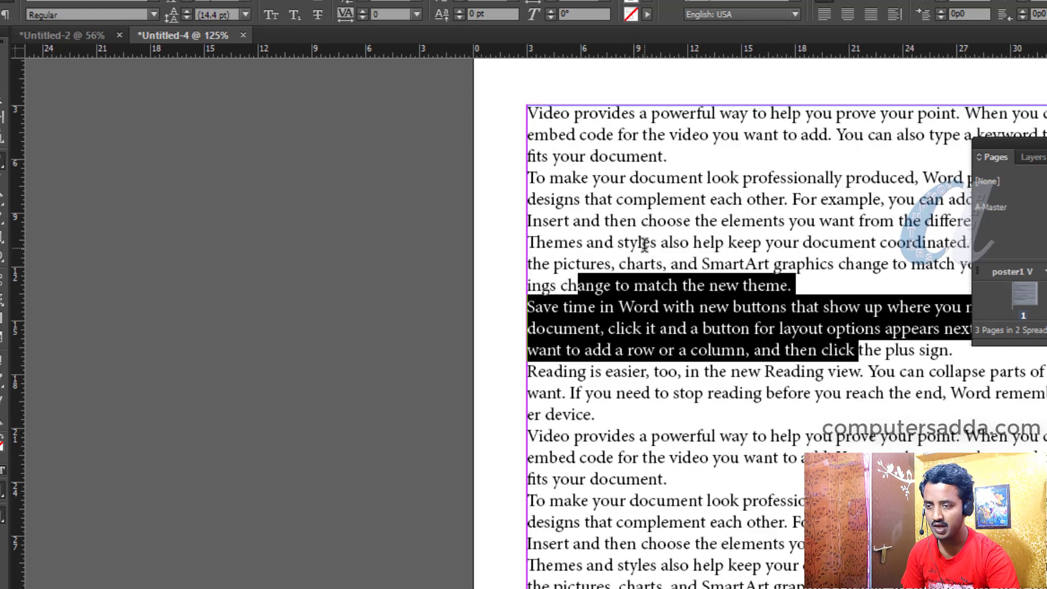
scroll(535, 322, "right", 7)
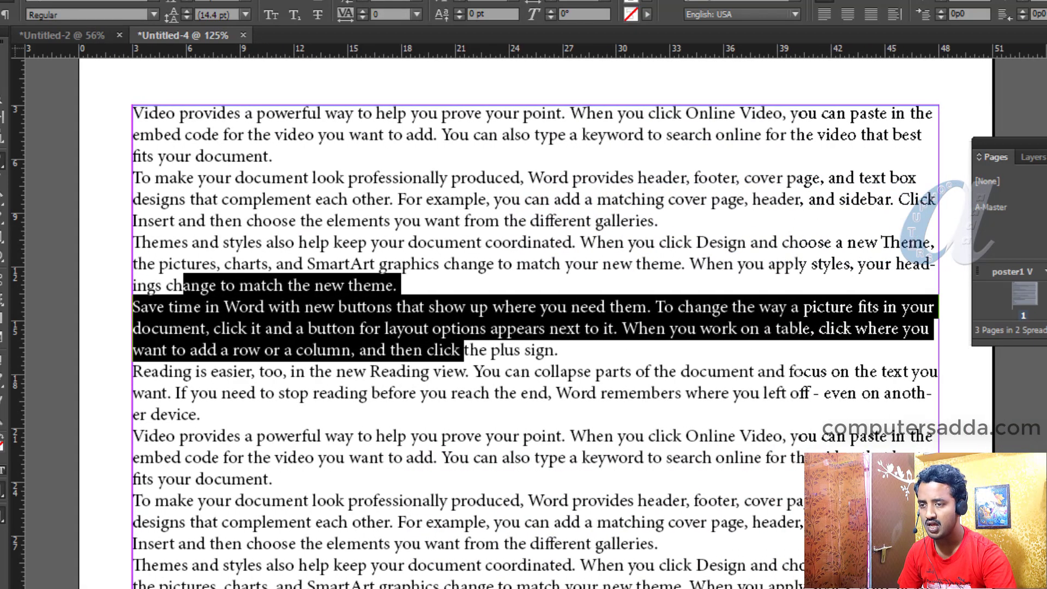
left_click(330, 283)
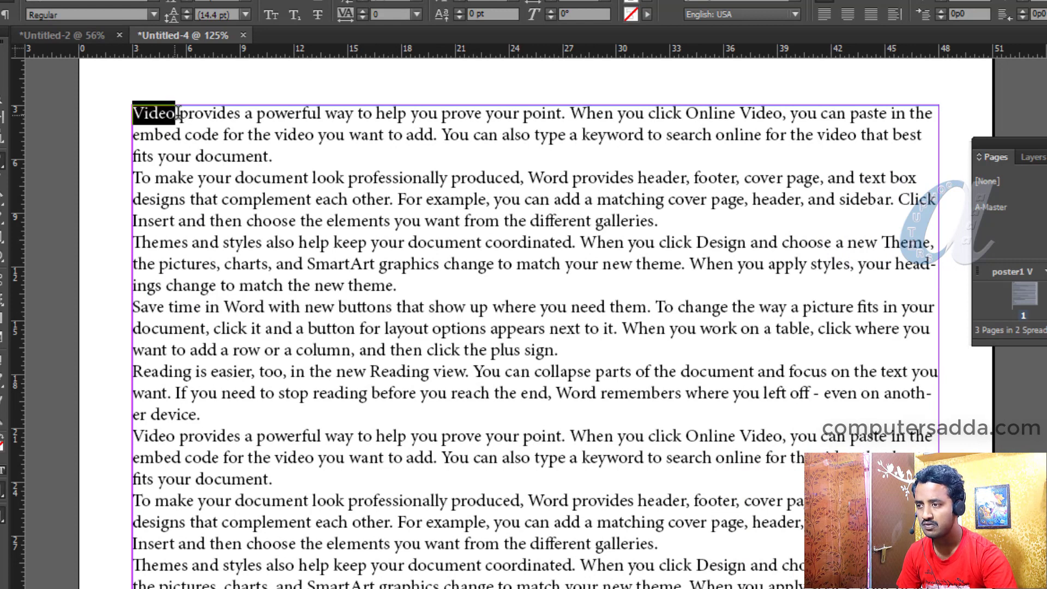
left_click_drag(143, 113, 960, 106)
left_click_drag(268, 158, 59, 84)
left_click(461, 185)
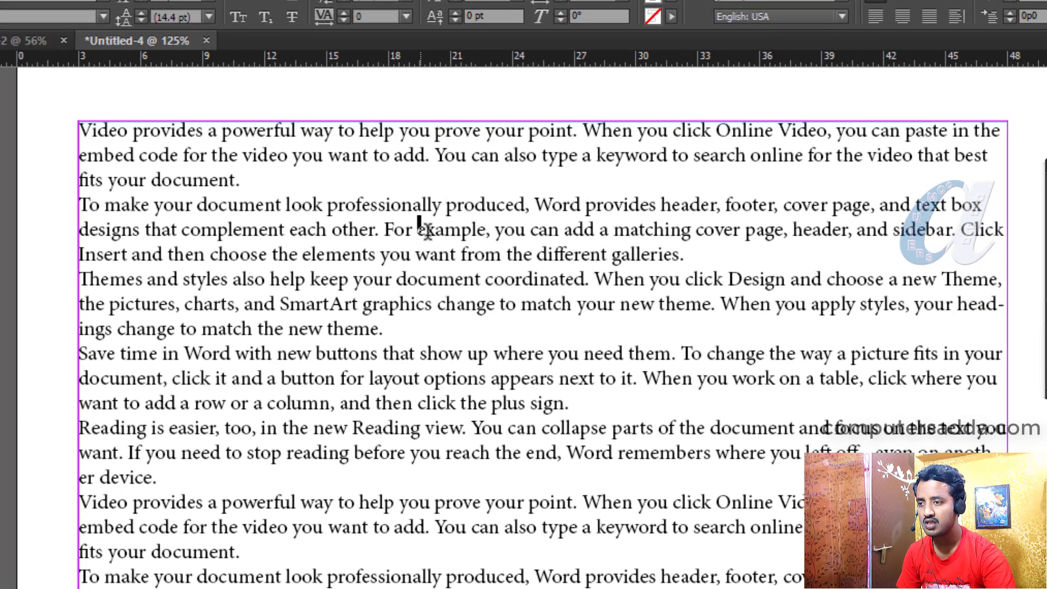
Select only the word "example" in the second paragraph on page 1
double_click(427, 229)
left_click(454, 229)
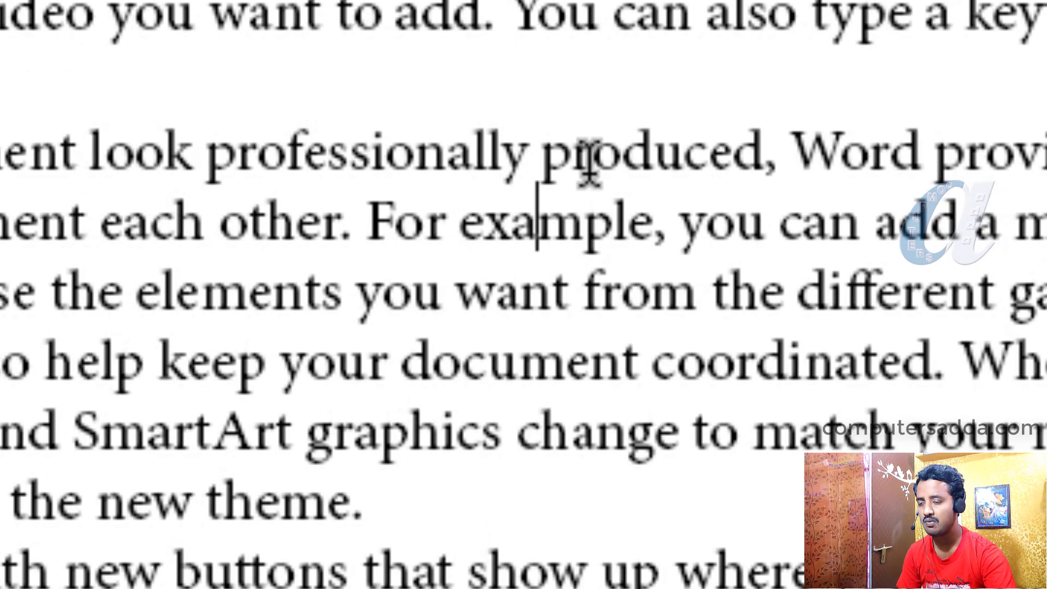
double_click(541, 221)
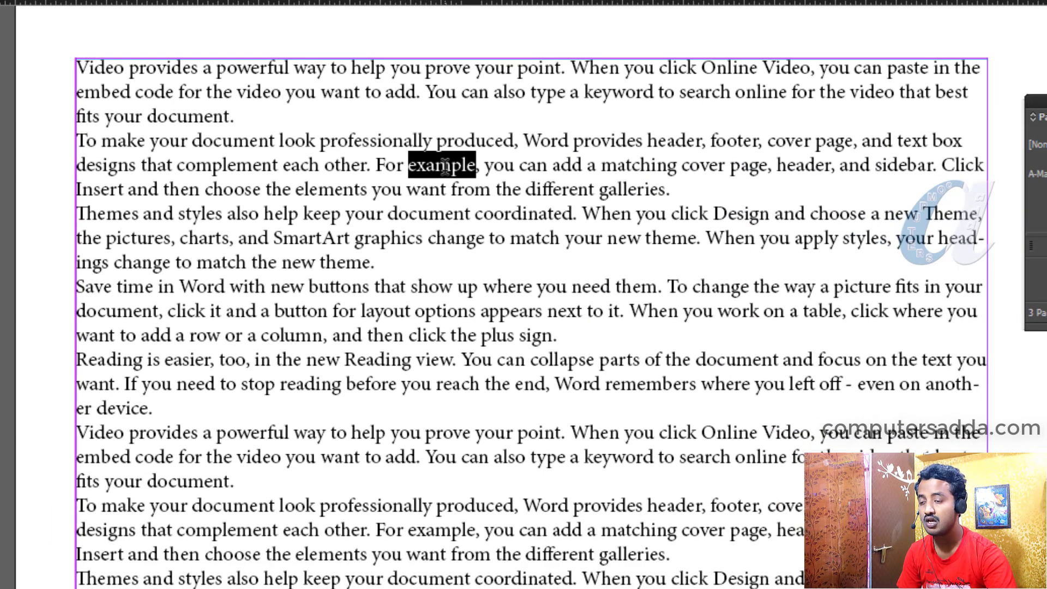
Select the whole line containing "For example" in the second paragraph, and clear the selection
left_click(445, 166)
triple_click(445, 166)
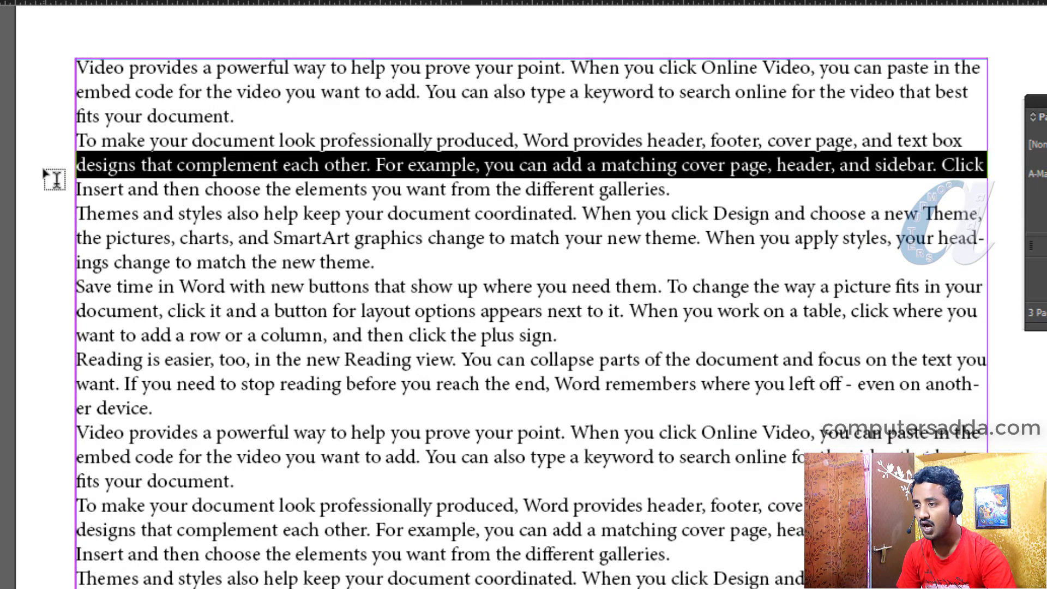
left_click(454, 166)
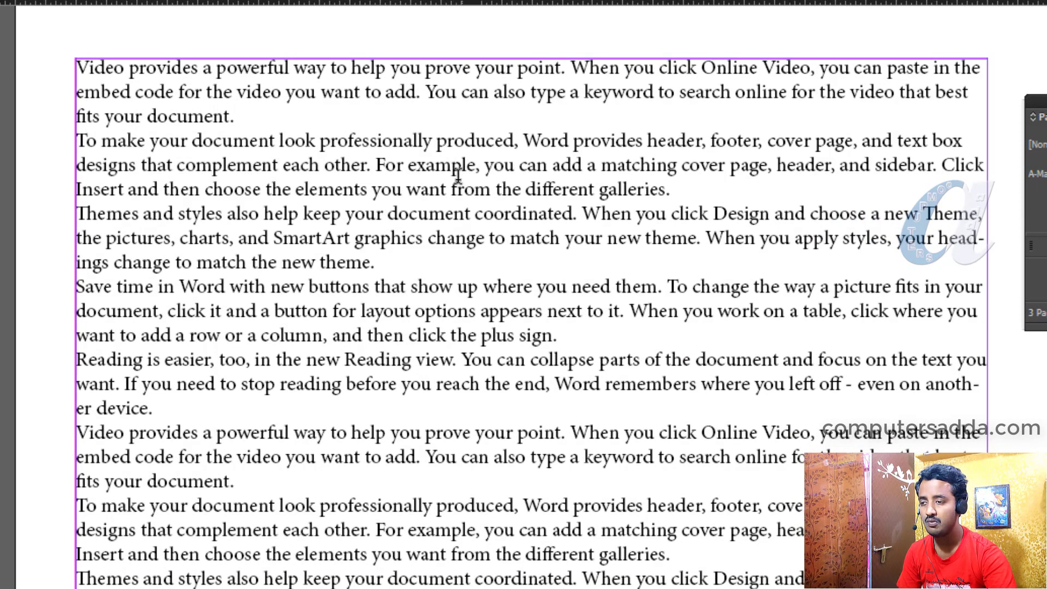
Select the entire second paragraph, beginning "To make your document look professionally produced"
double_click(444, 164)
left_click(445, 164)
left_click(445, 163)
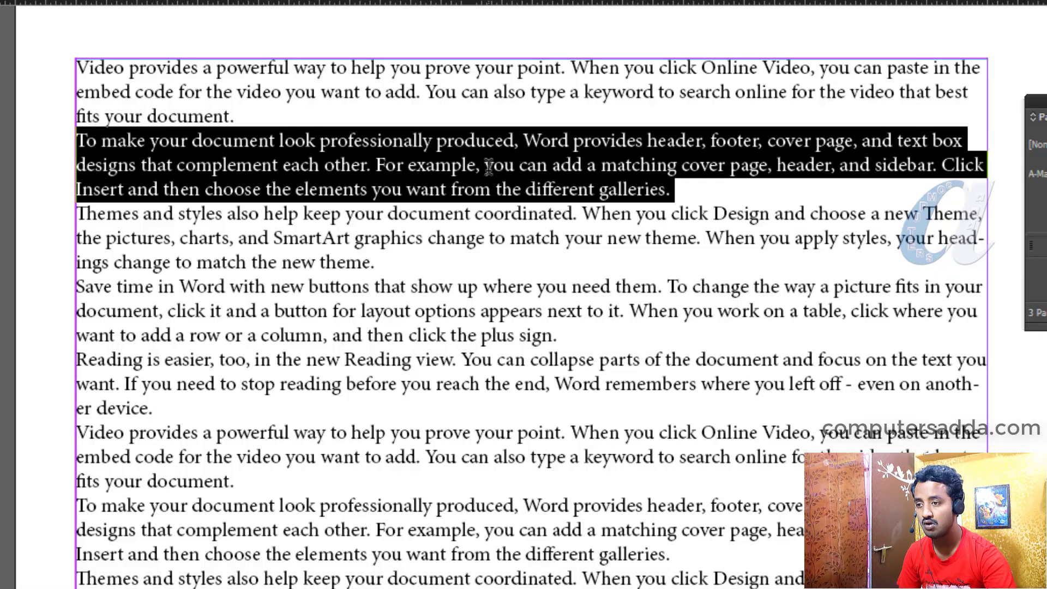
Select all the text of the threaded story and check the selection across the following pages
triple_click(488, 165)
key("ctrl+a")
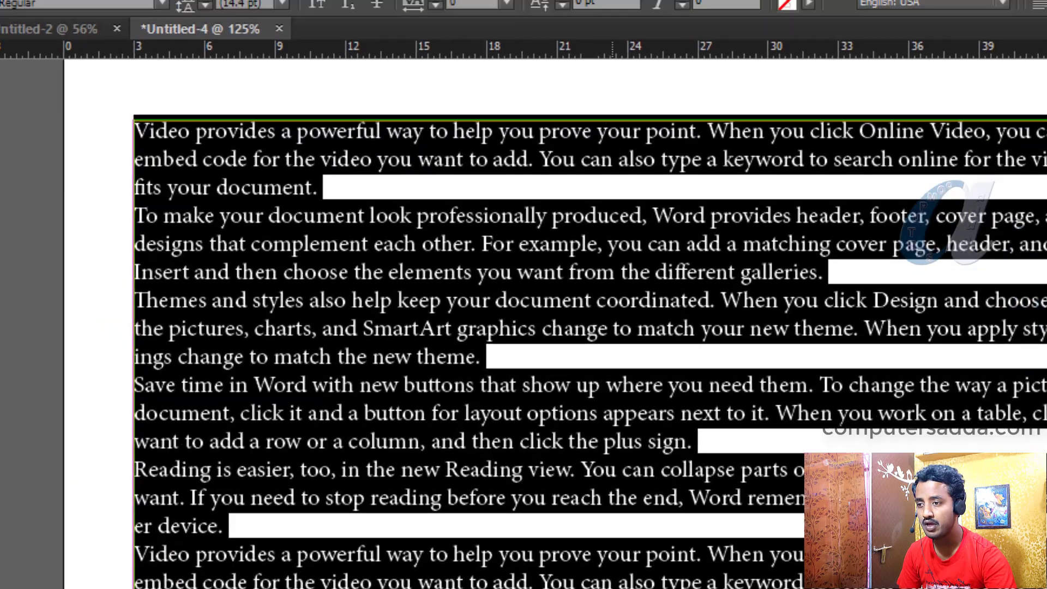
scroll(545, 354, "down", 6)
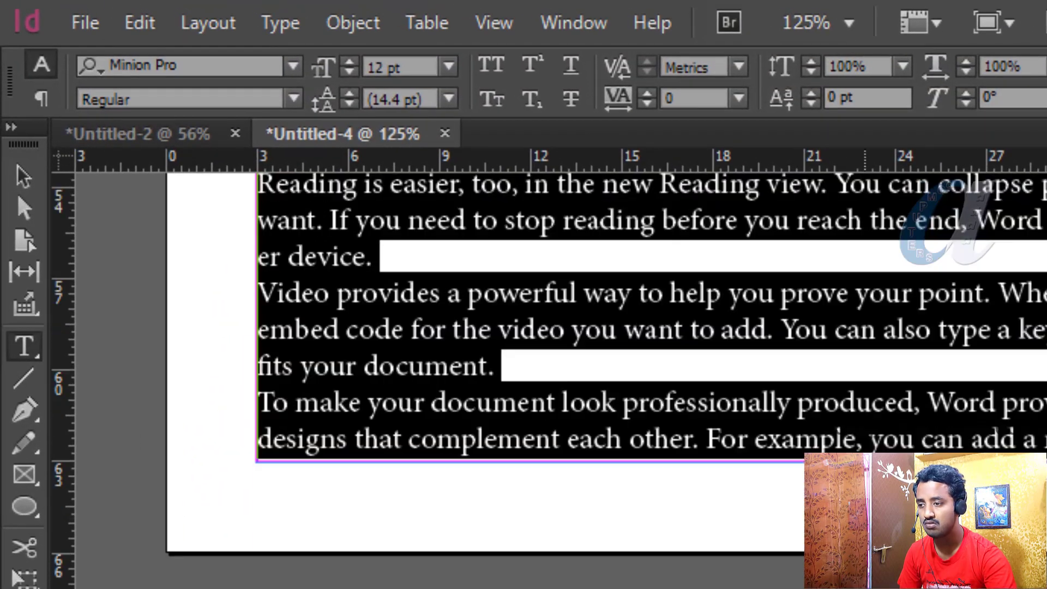
scroll(867, 360, "down", 12)
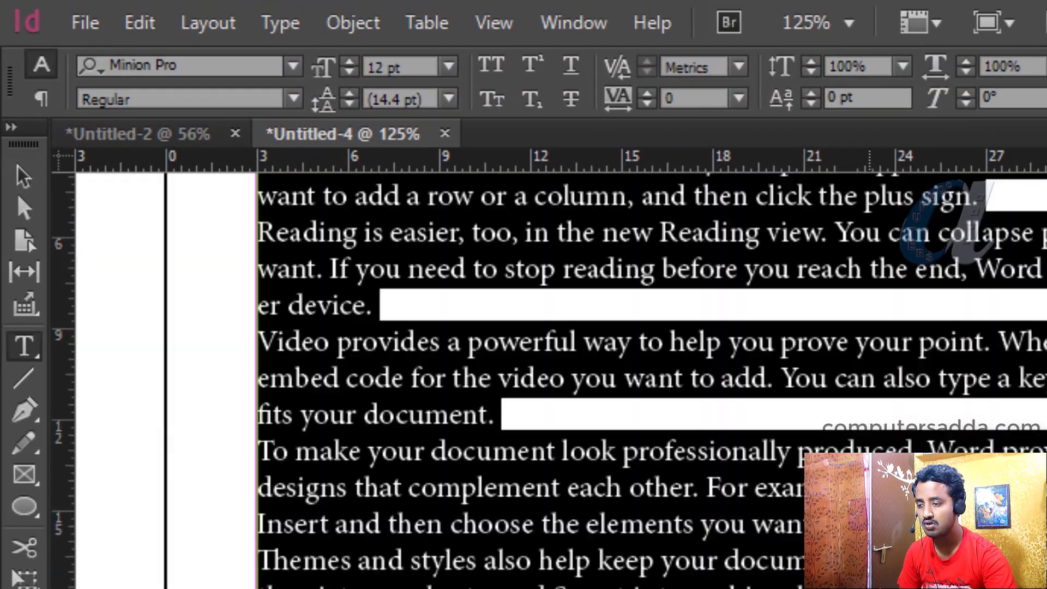
scroll(545, 354, "up", 10)
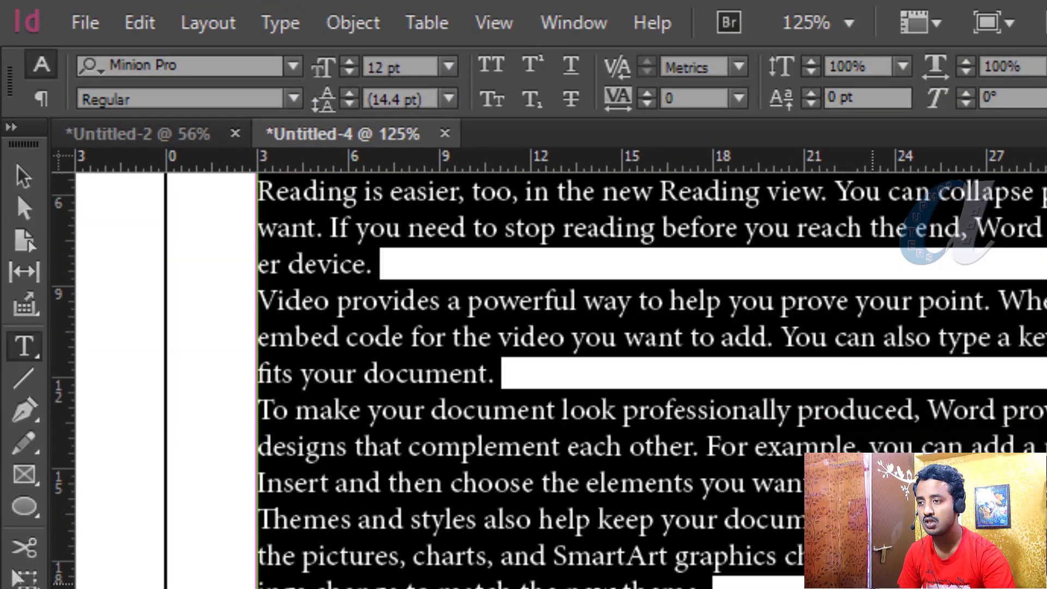
scroll(545, 355, "down", 6)
scroll(545, 354, "up", 10)
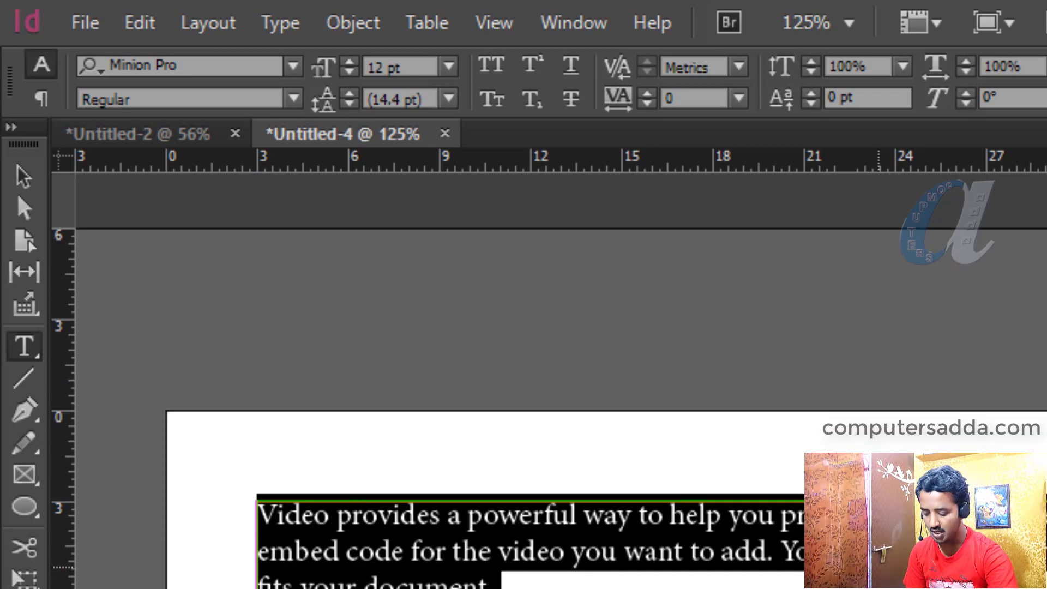
Reselect the entire threaded story from the start of page 2's text, and clear the selection
key("ctrl+minus")
key("ctrl+minus")
key("ctrl+minus")
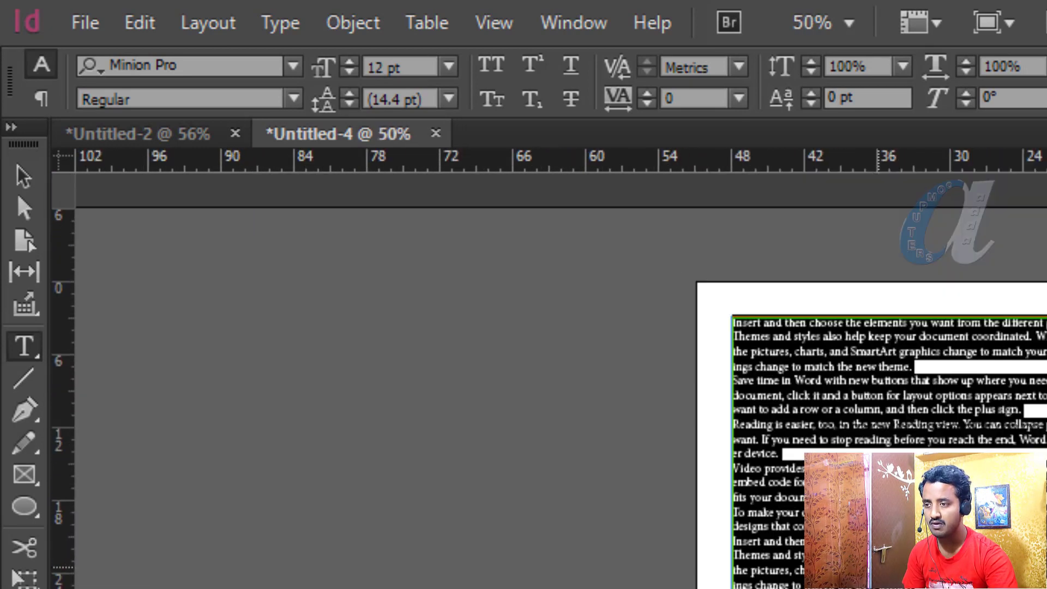
left_click(733, 322)
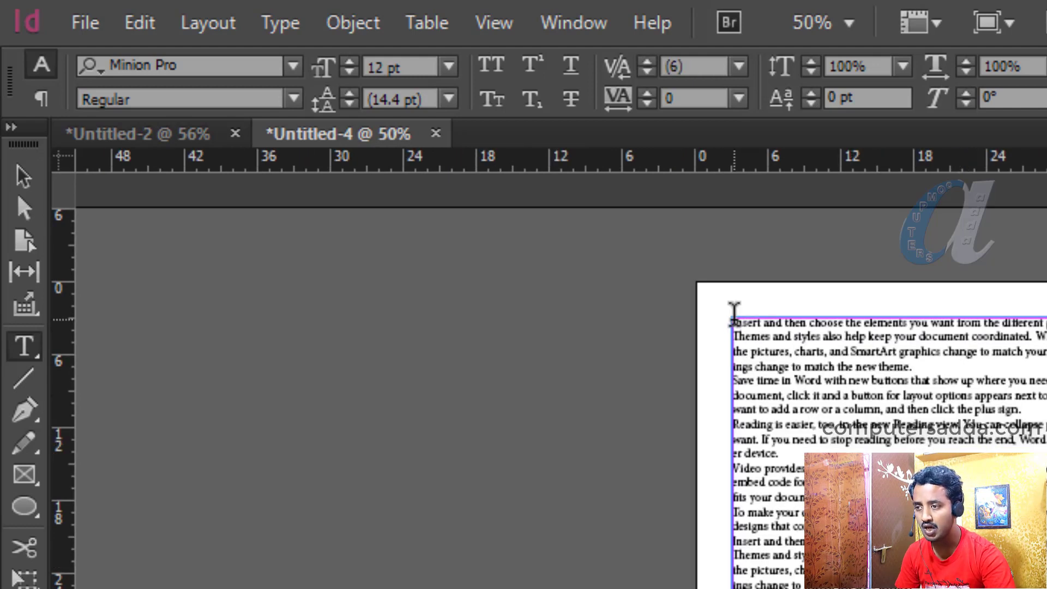
key("ctrl+a")
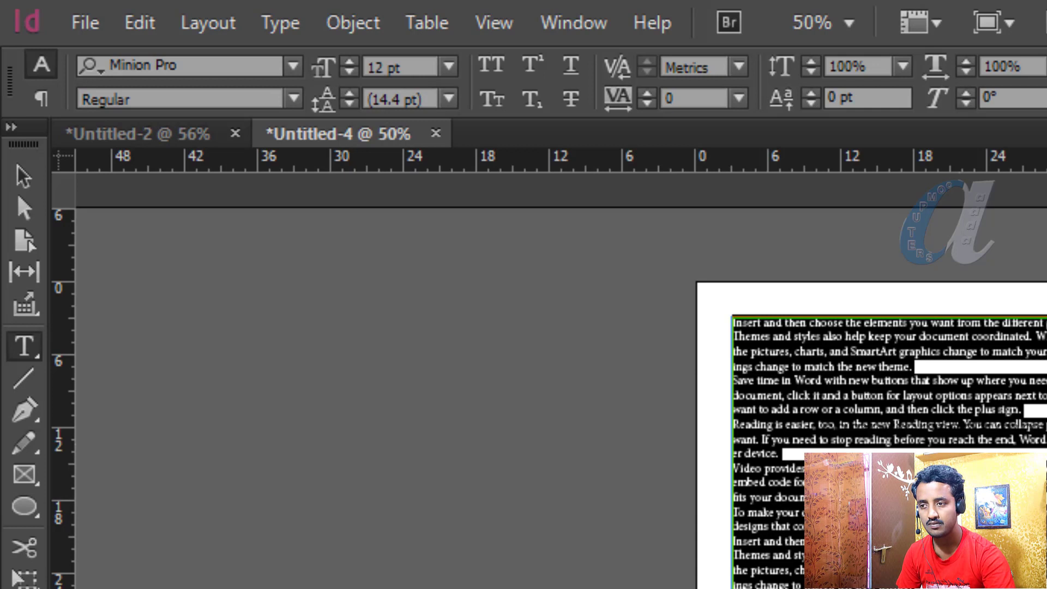
left_click(932, 479)
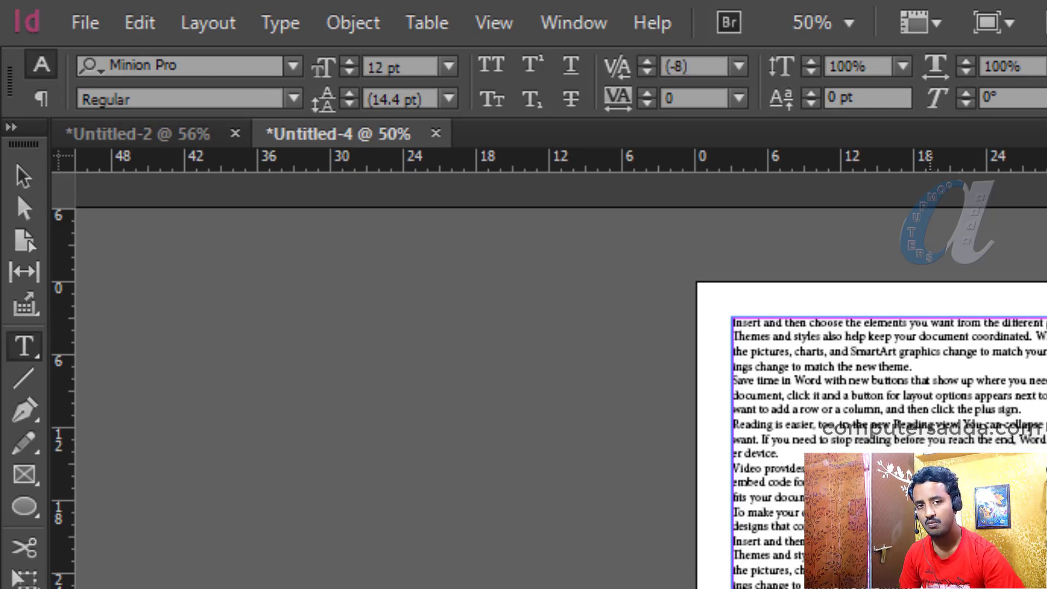